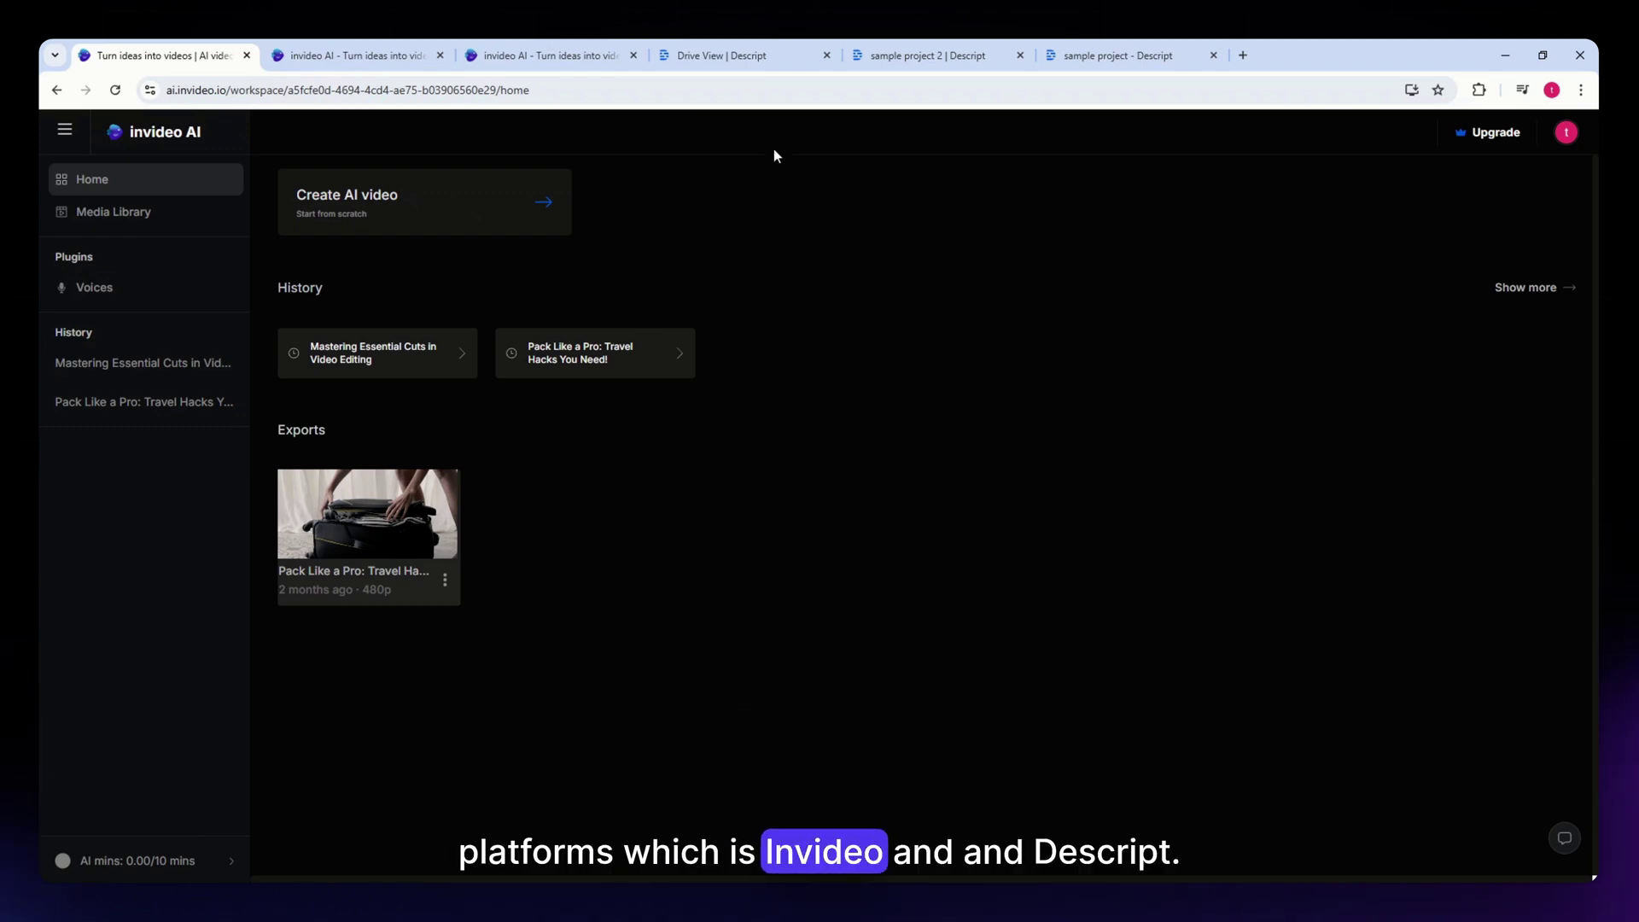
Move from the Descript projects list to invideo home, then the Pack Like a Pro video page.
{"action": "left_click", "coordinate": [760, 58]}
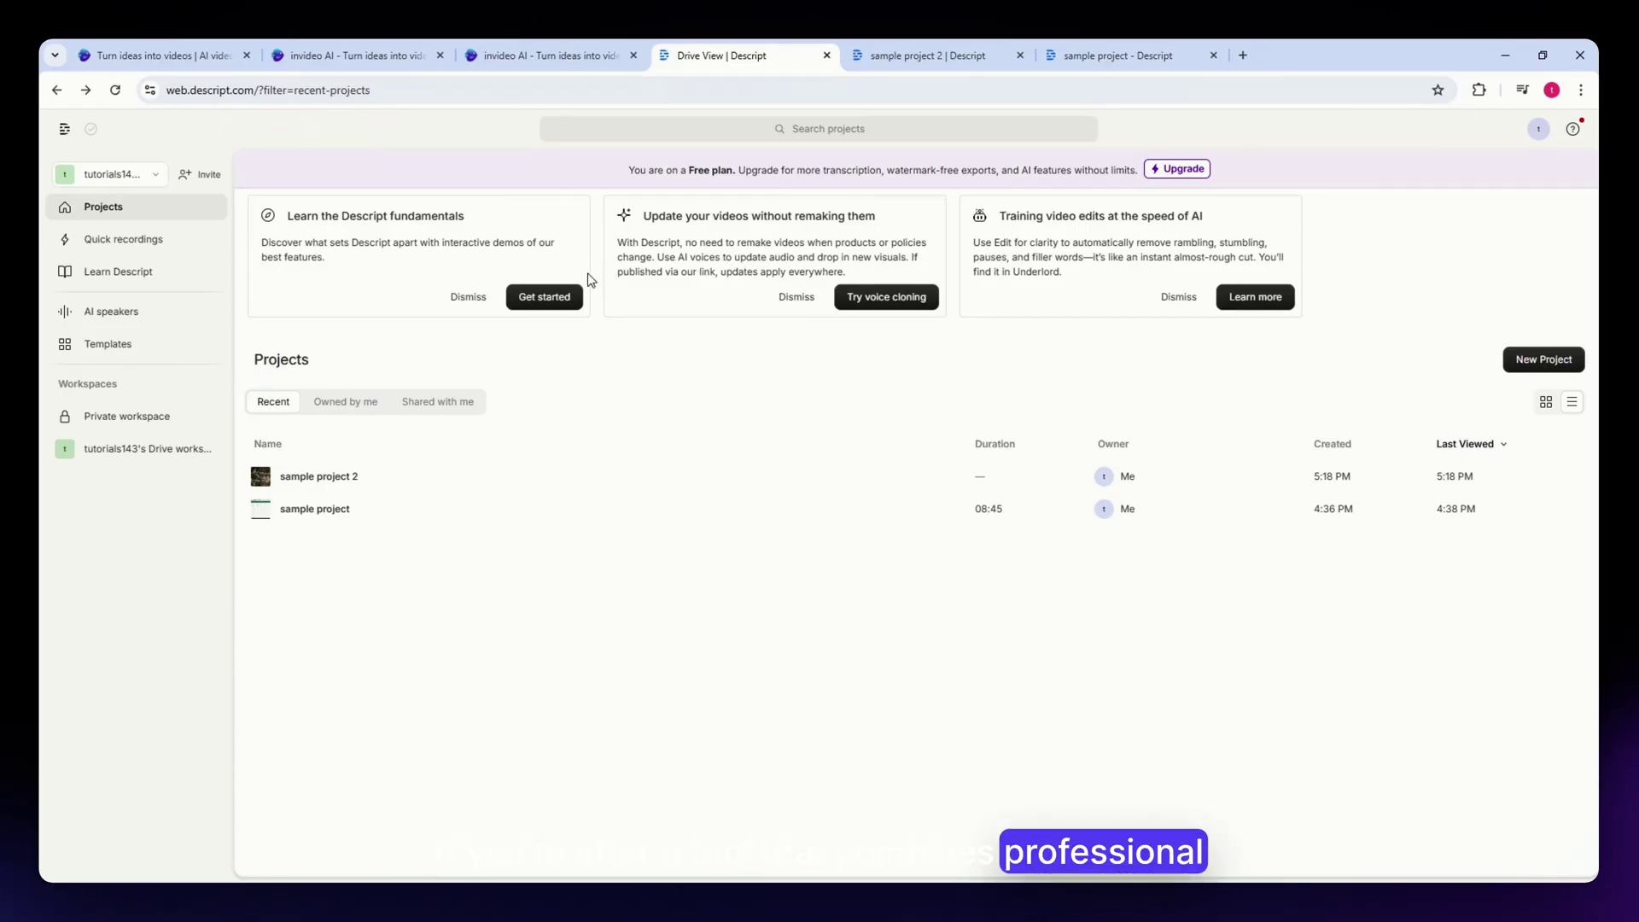
{"action": "left_click", "coordinate": [163, 48]}
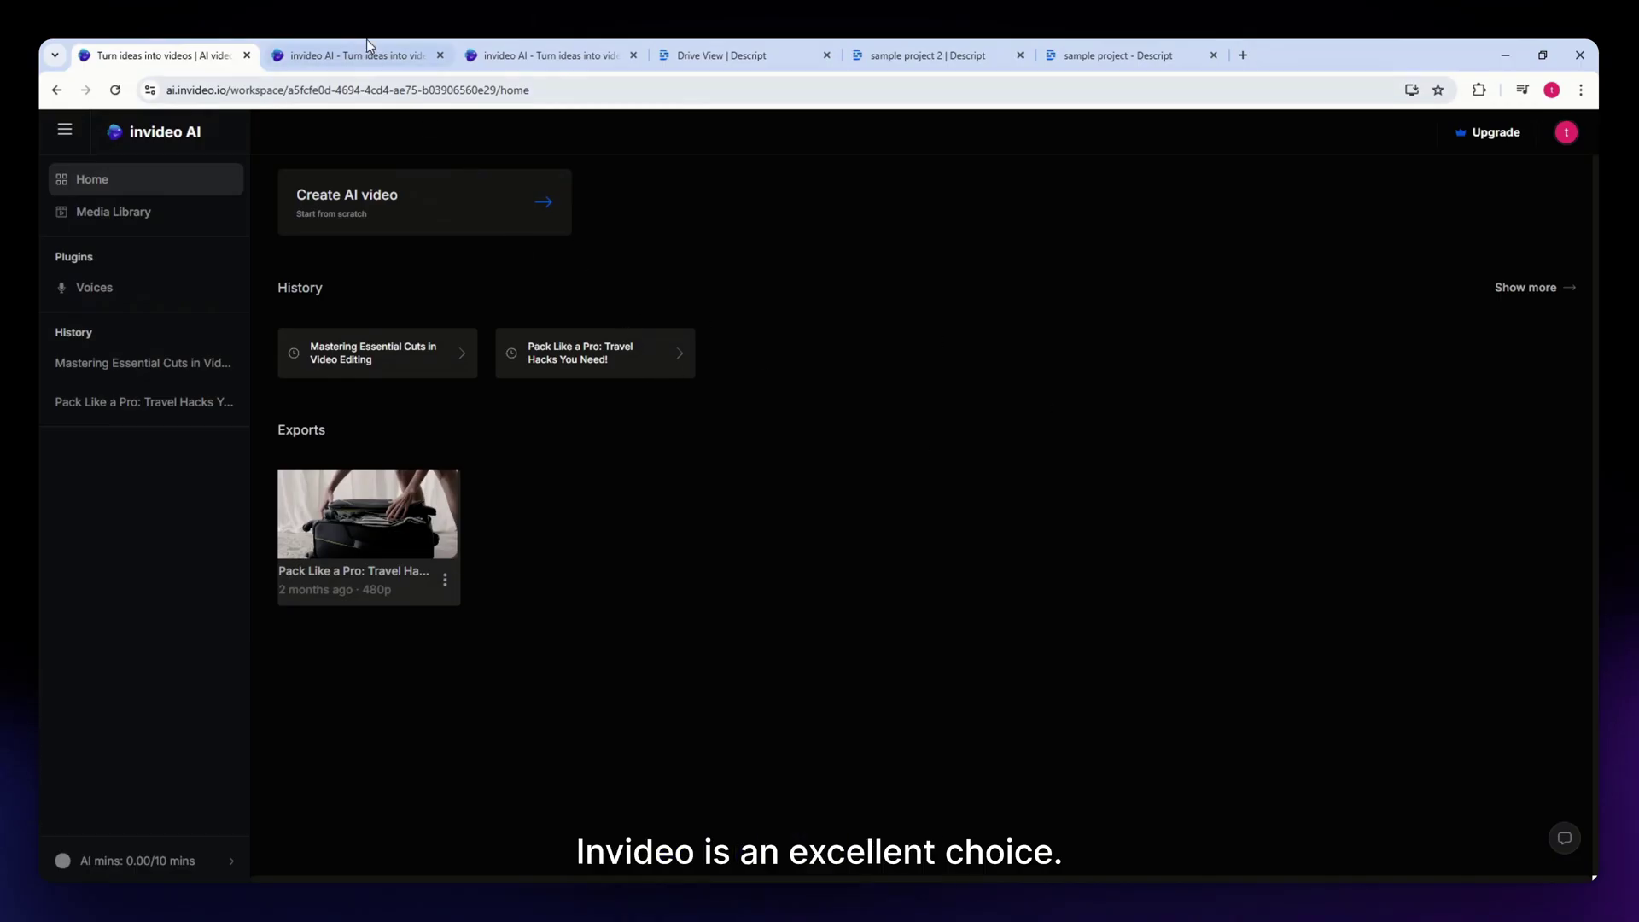
{"action": "left_click", "coordinate": [335, 41]}
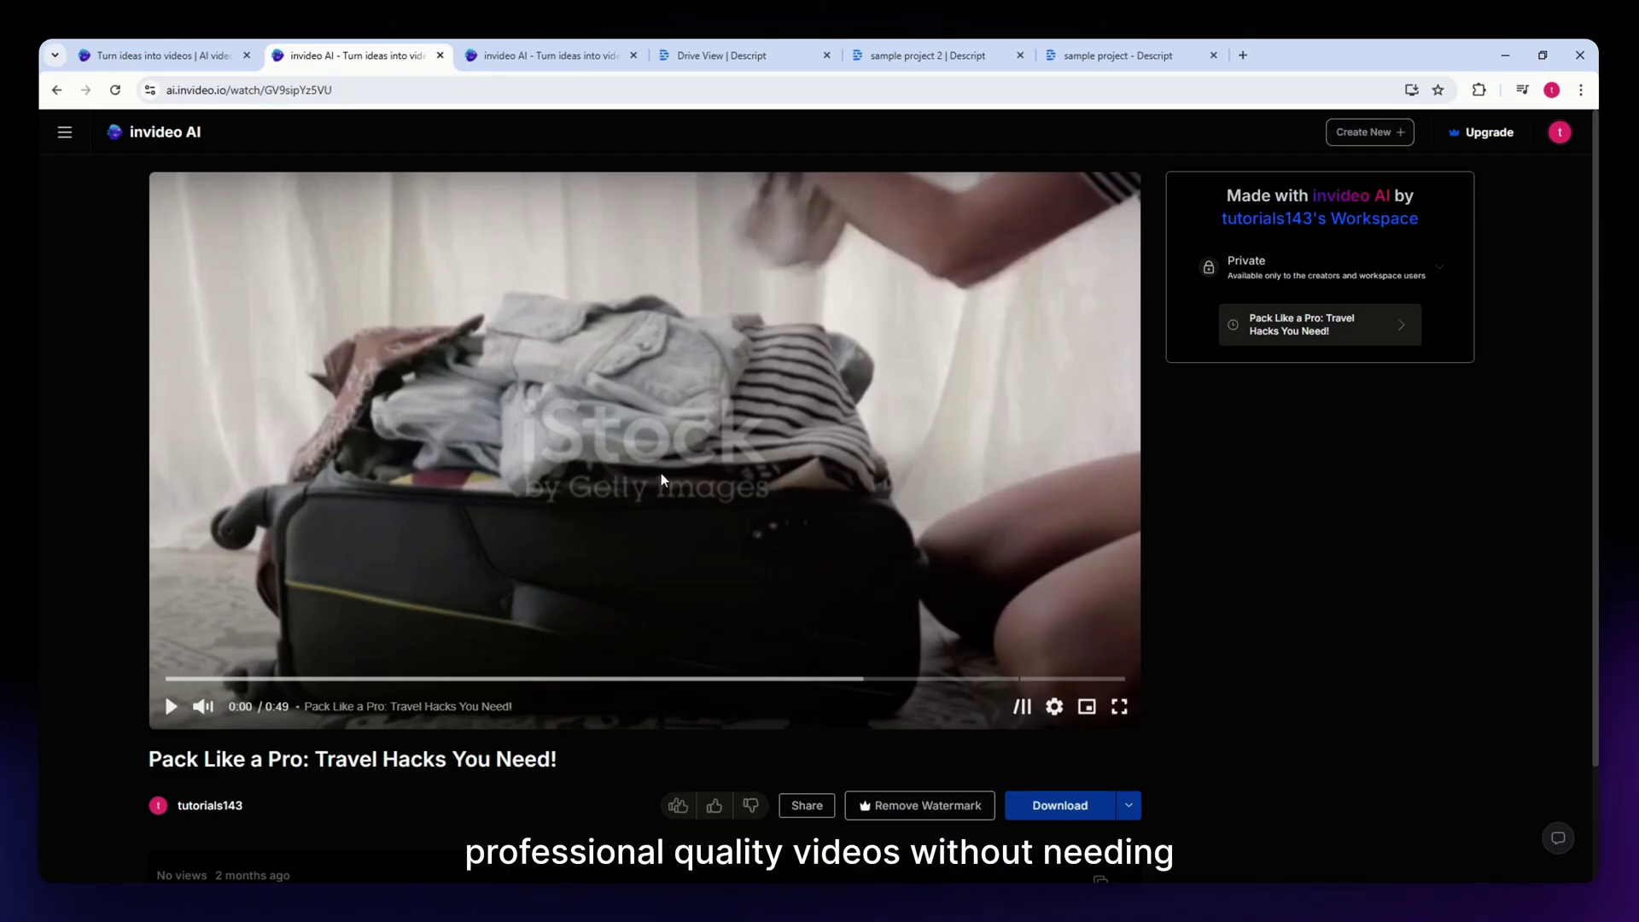
Leave the Mastering Essential Cuts editor for invideo home and start a new AI video.
{"action": "left_click", "coordinate": [546, 47]}
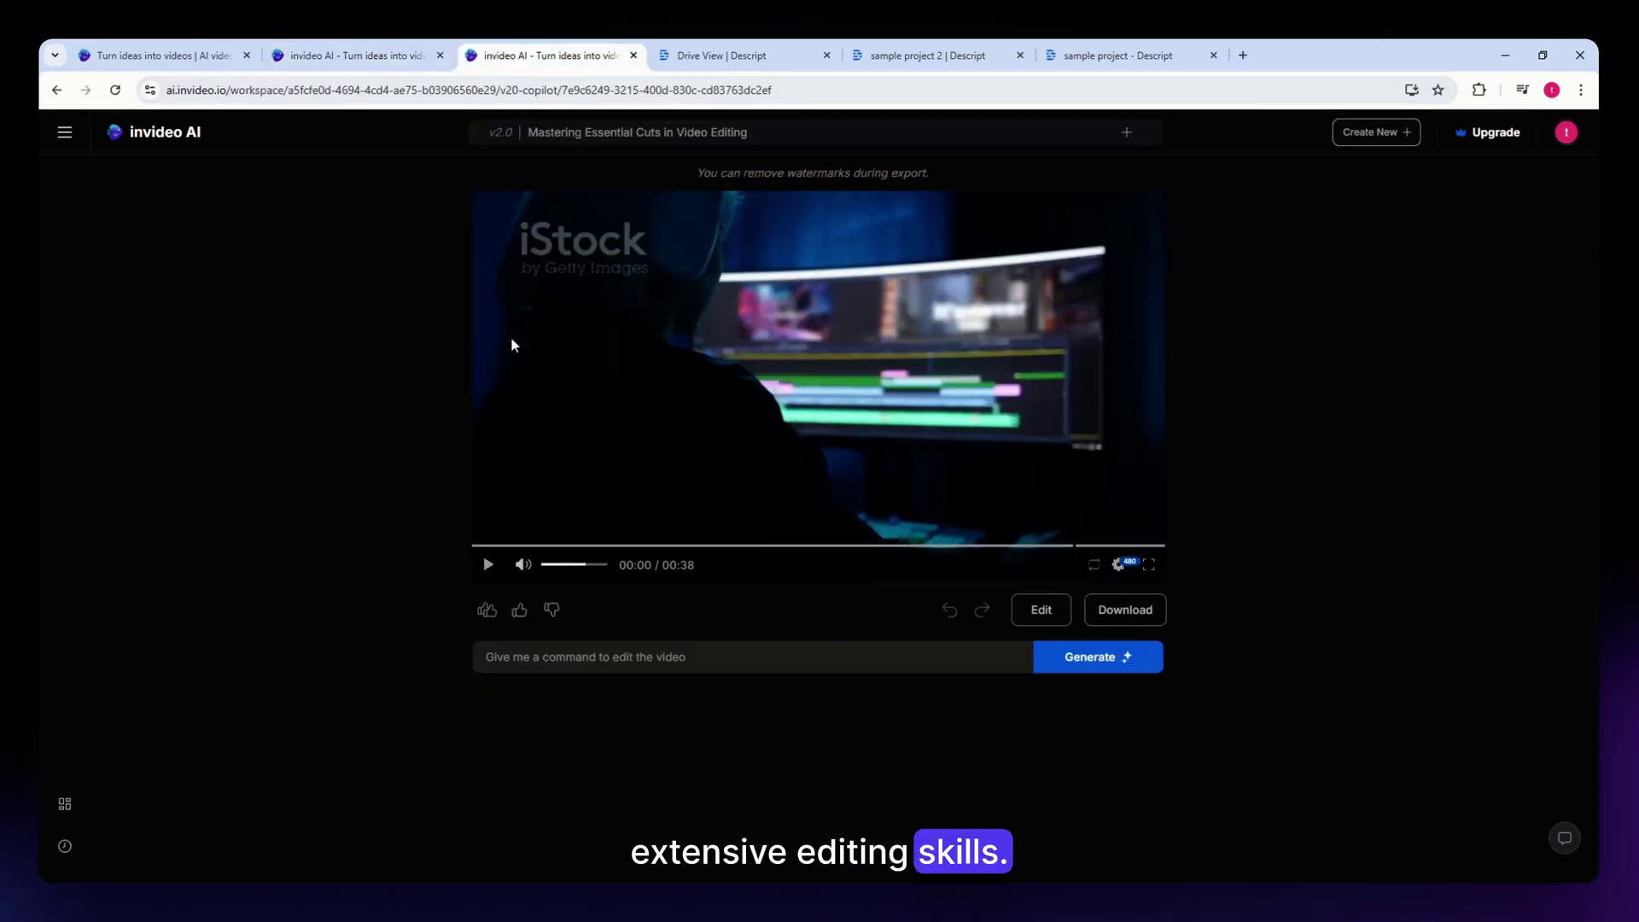
{"action": "left_click", "coordinate": [196, 55]}
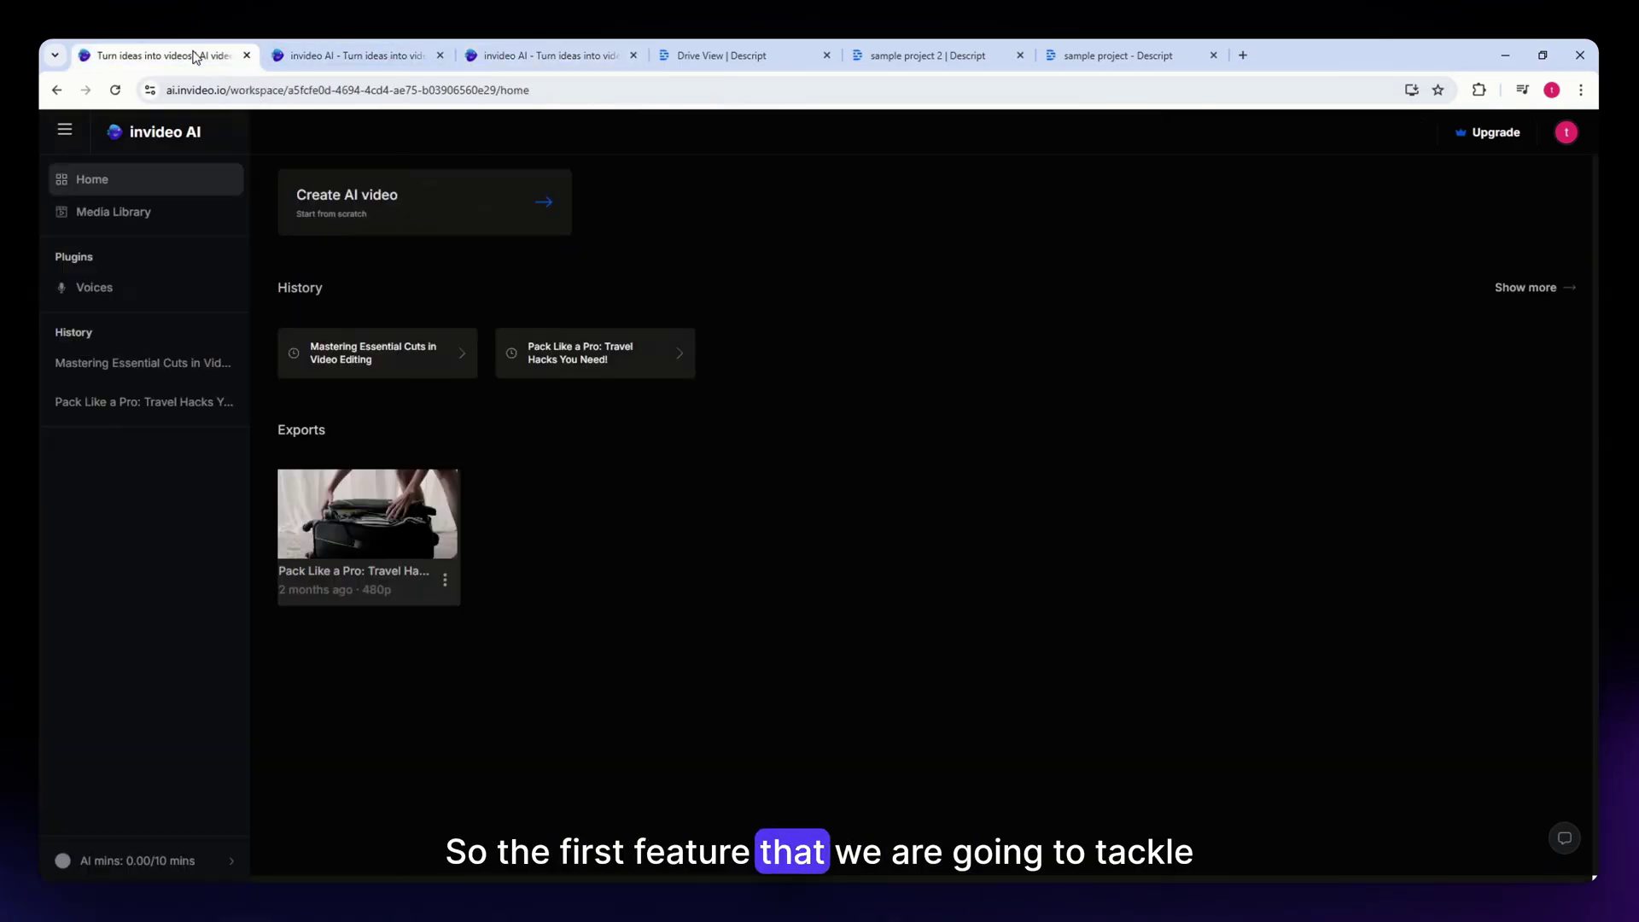
{"action": "left_click", "coordinate": [345, 219]}
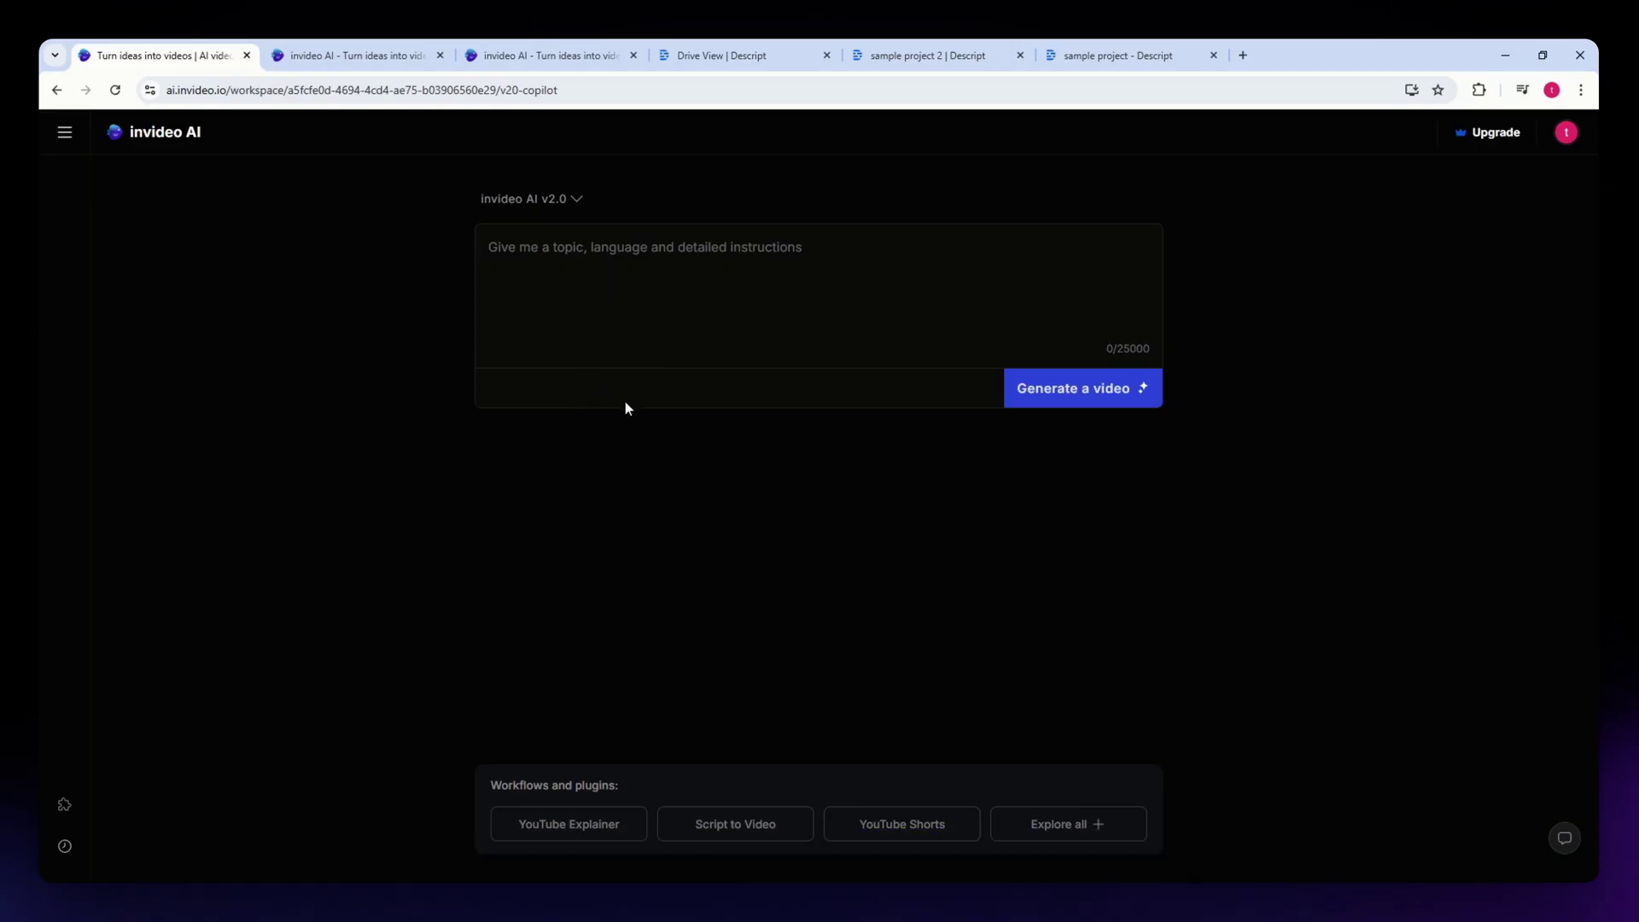
Open the Mastering Essential Cuts media editor, view its background music options, then close it.
{"action": "left_click", "coordinate": [350, 55]}
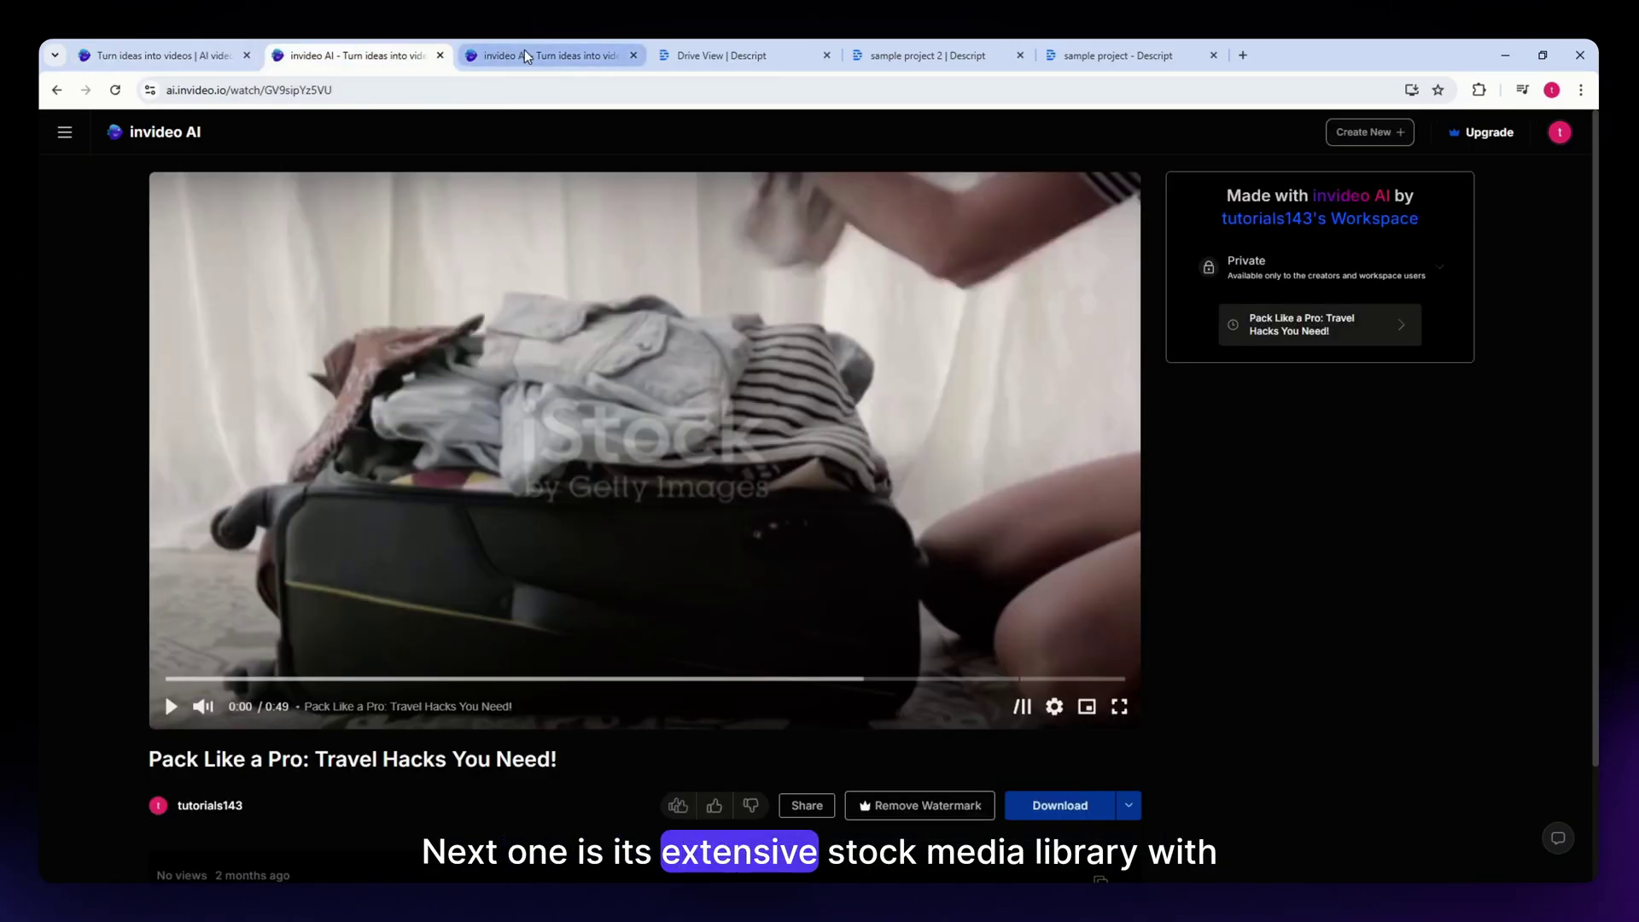
{"action": "key", "text": "ctrl+Tab"}
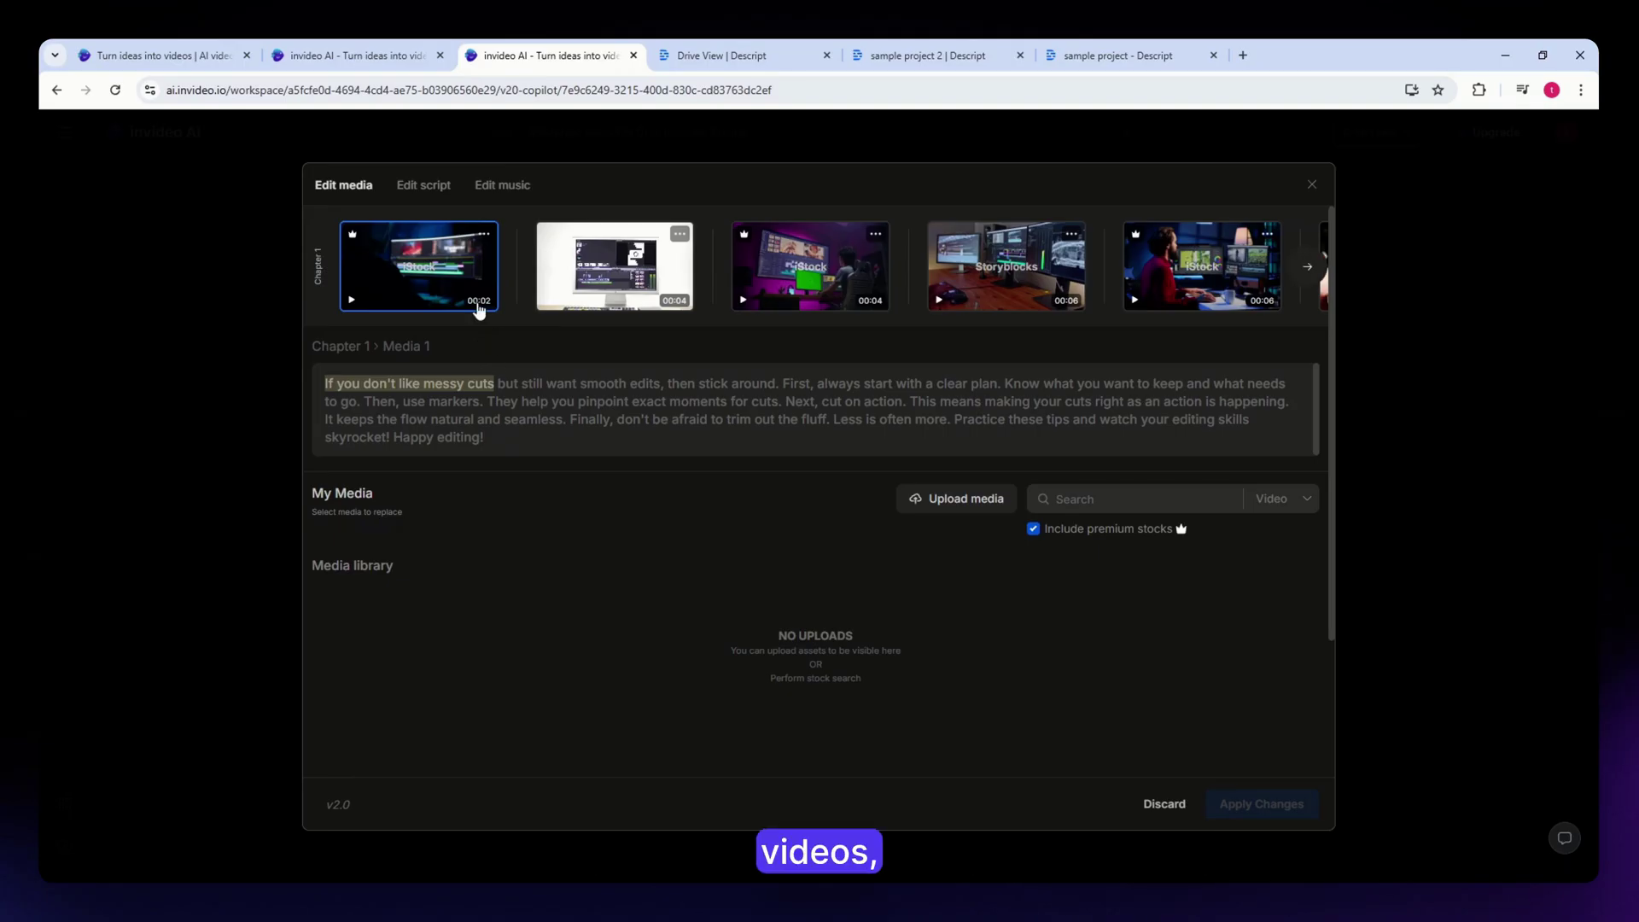
{"action": "left_click", "coordinate": [493, 189]}
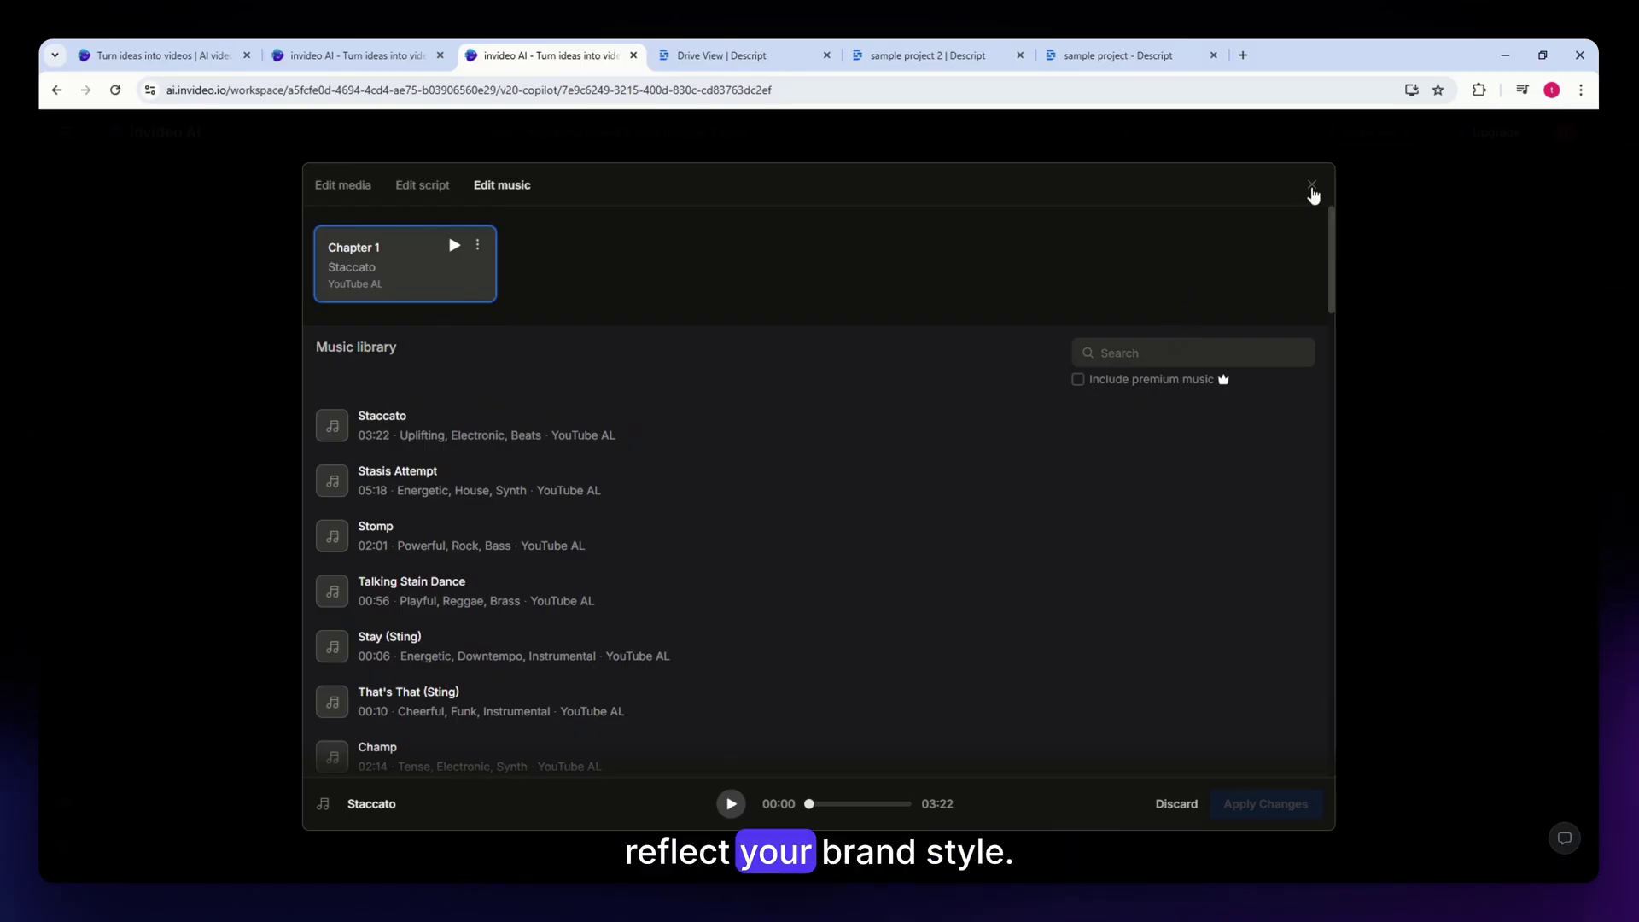
{"action": "left_click", "coordinate": [1311, 185]}
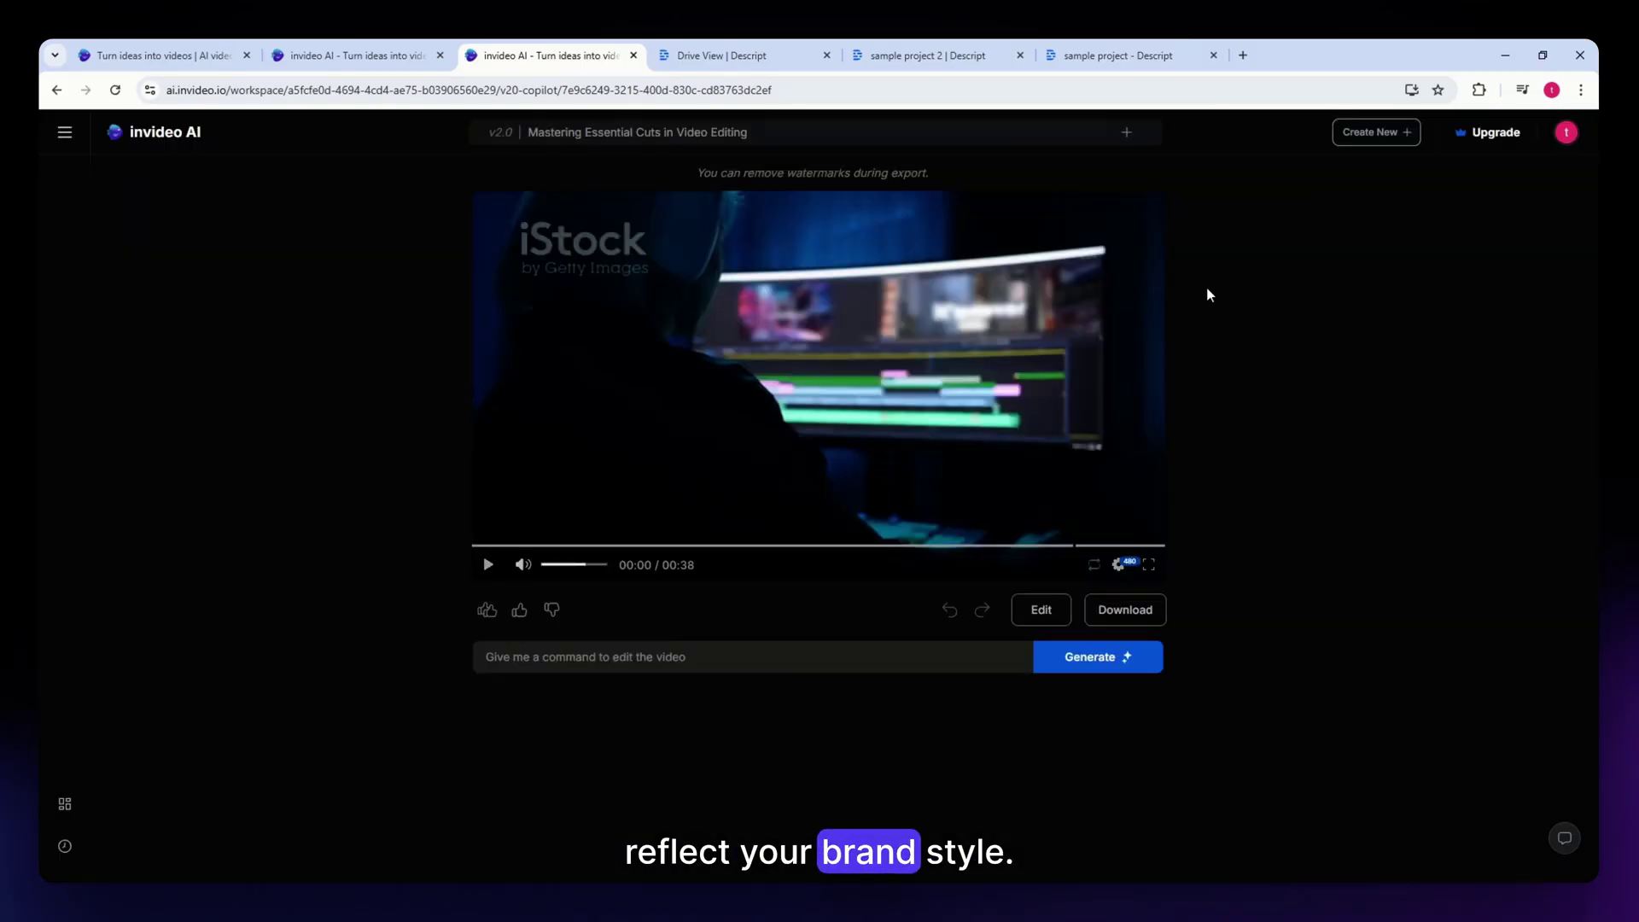
Inspect and close the Download Settings, then view the invideo subscription pricing plans.
{"action": "left_click", "coordinate": [1126, 610]}
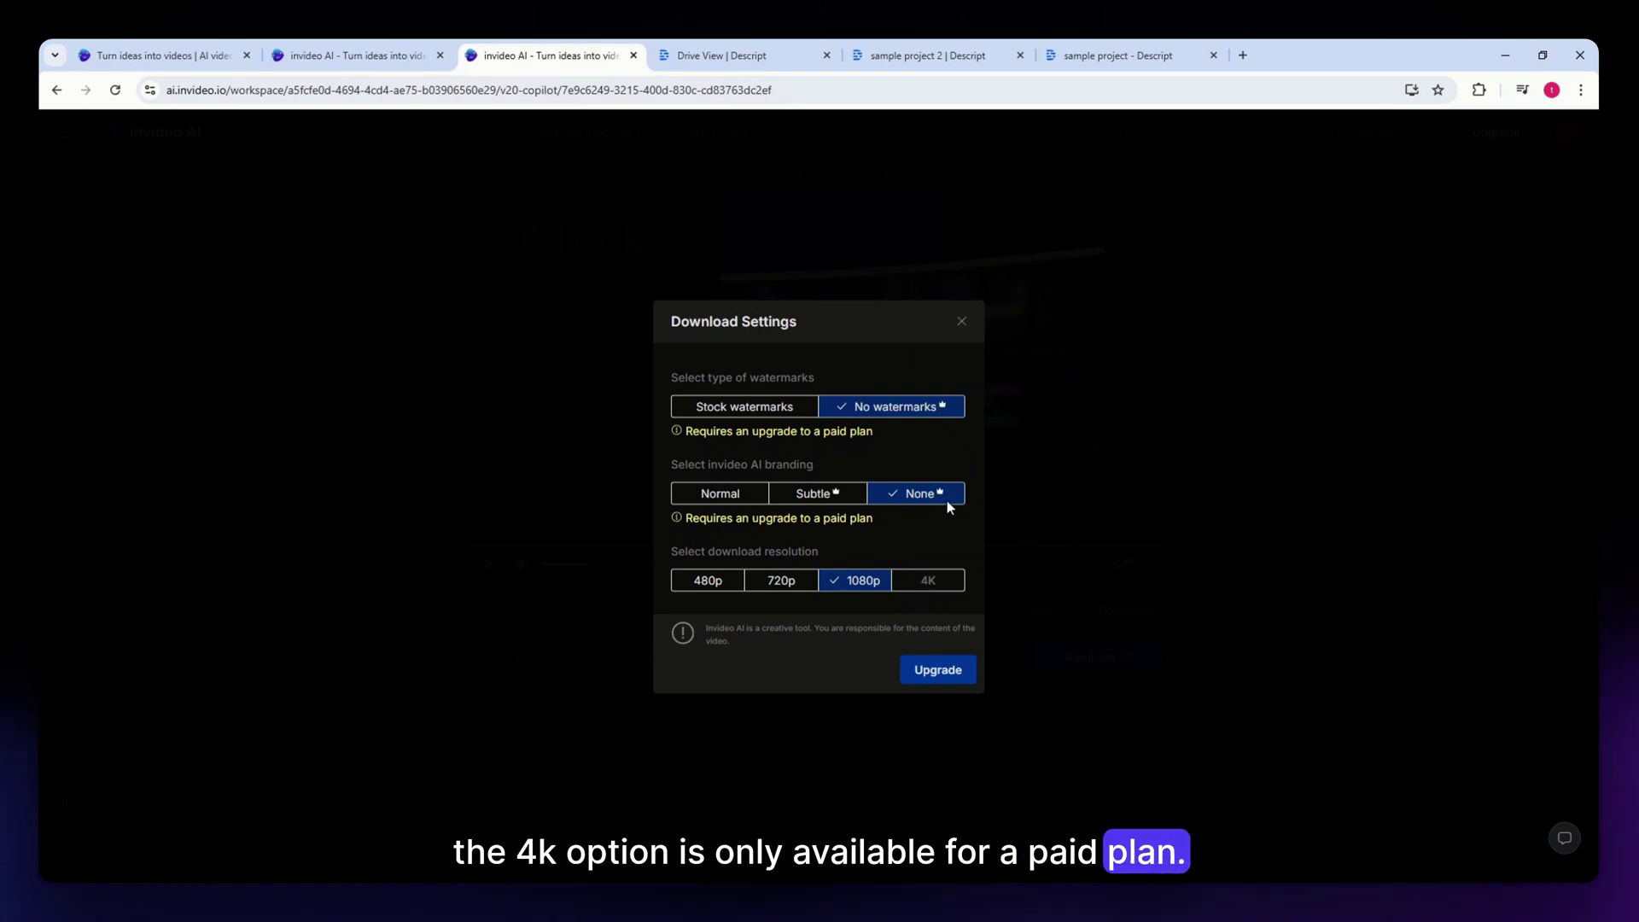
{"action": "left_click", "coordinate": [961, 321]}
{"action": "left_click", "coordinate": [1461, 137]}
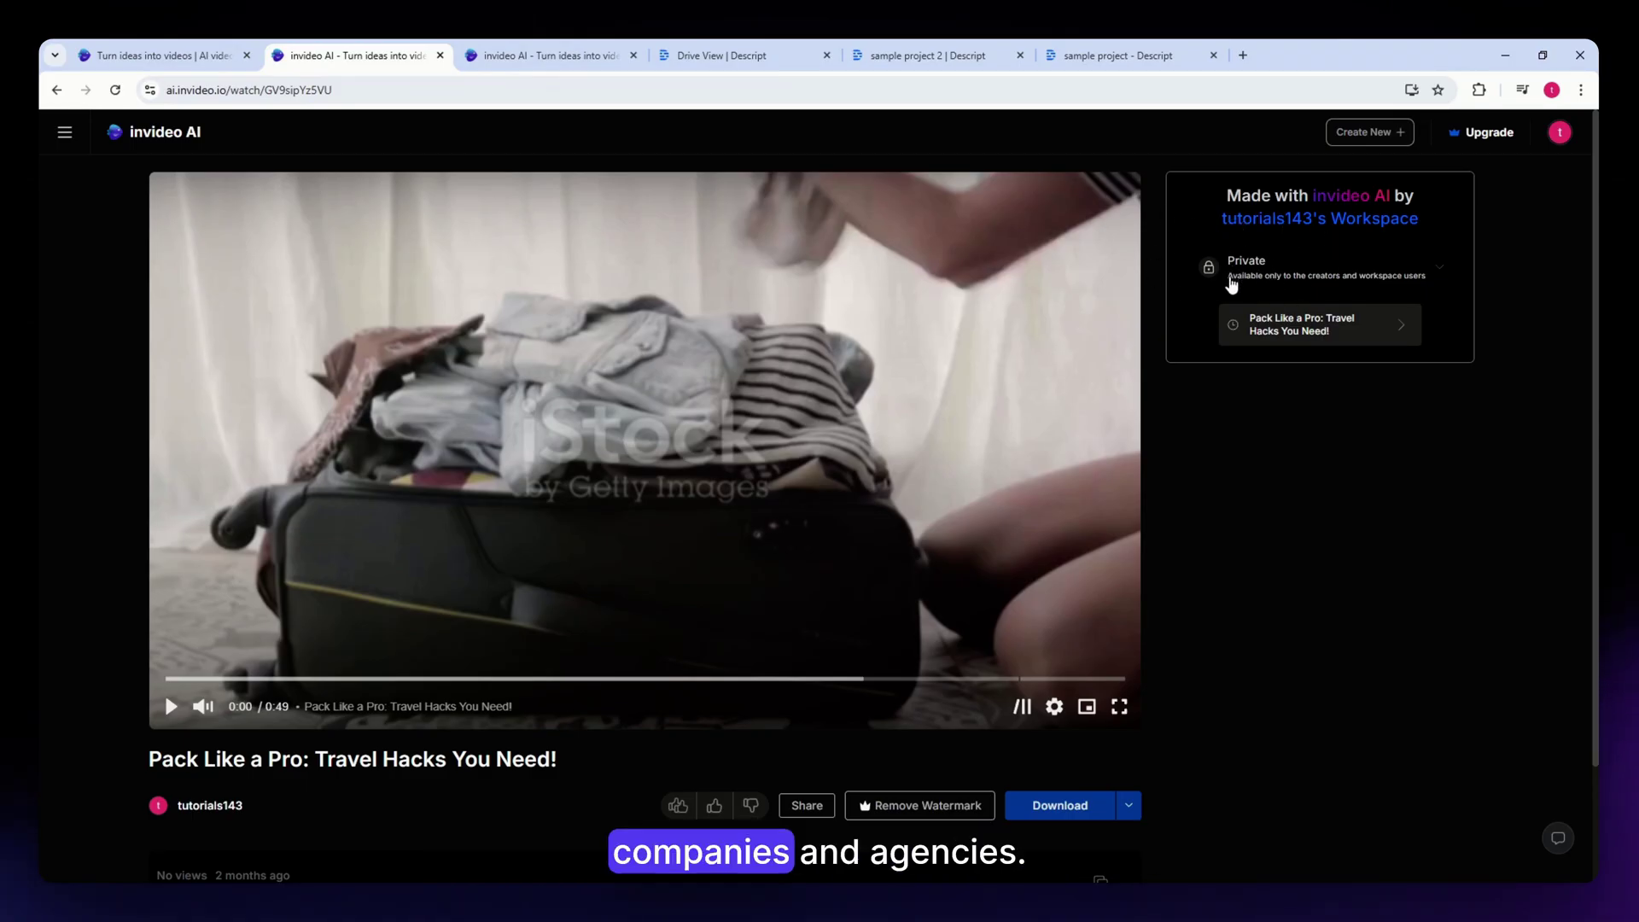
Reopen and close the Mastering Essential Cuts media editor, view pricing, then go to Descript projects.
{"action": "left_click", "coordinate": [559, 55]}
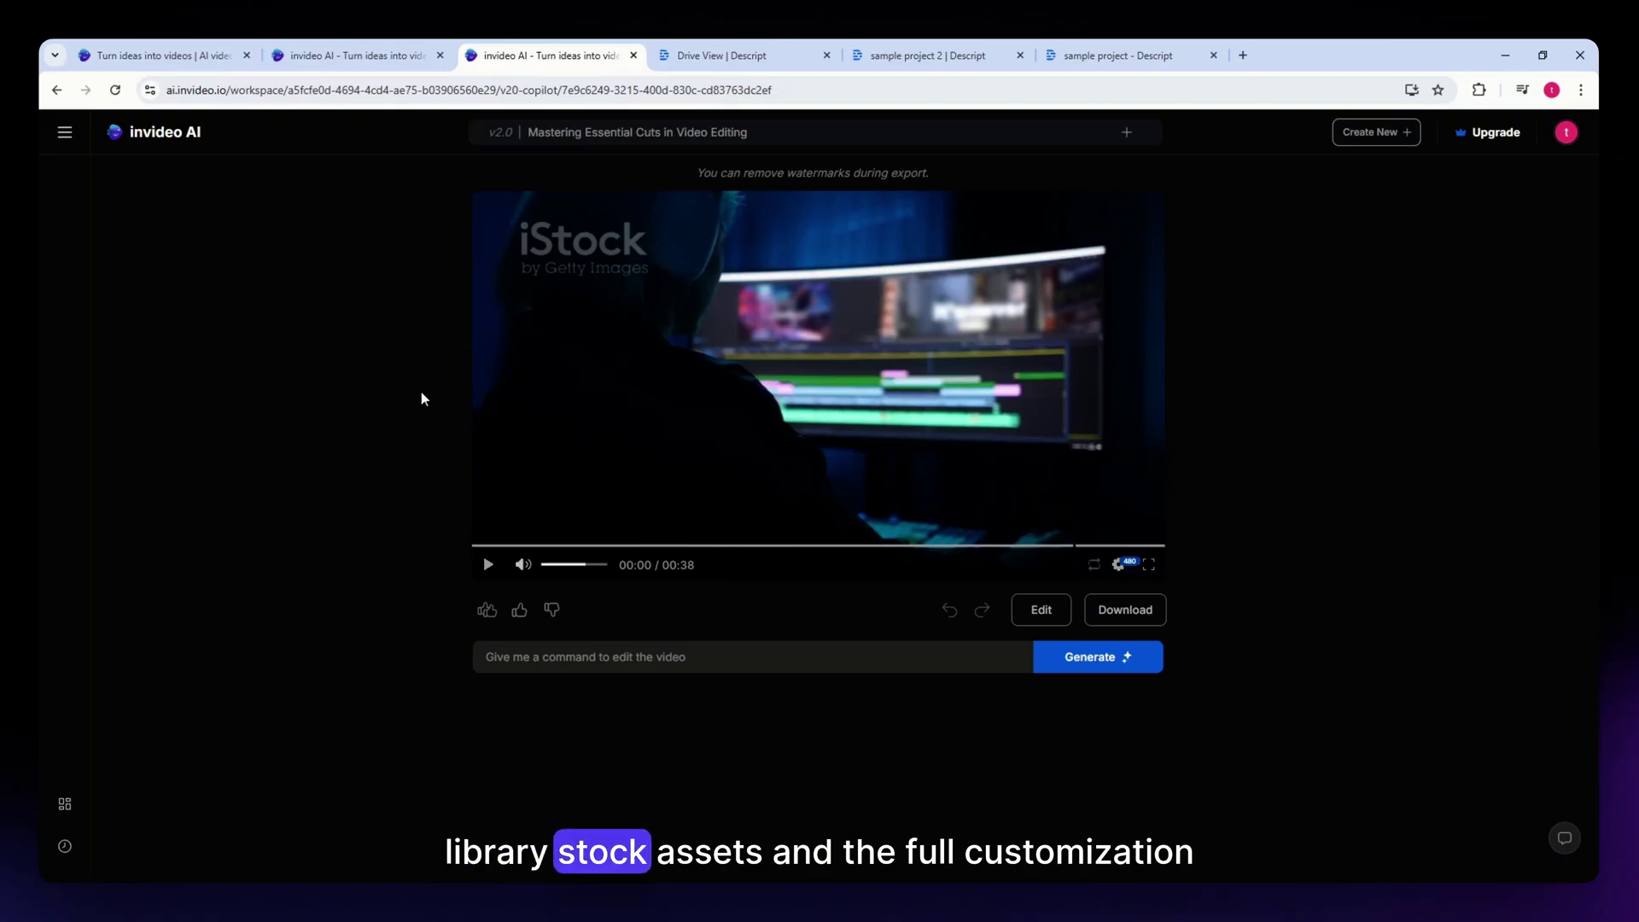
{"action": "left_click", "coordinate": [1040, 609]}
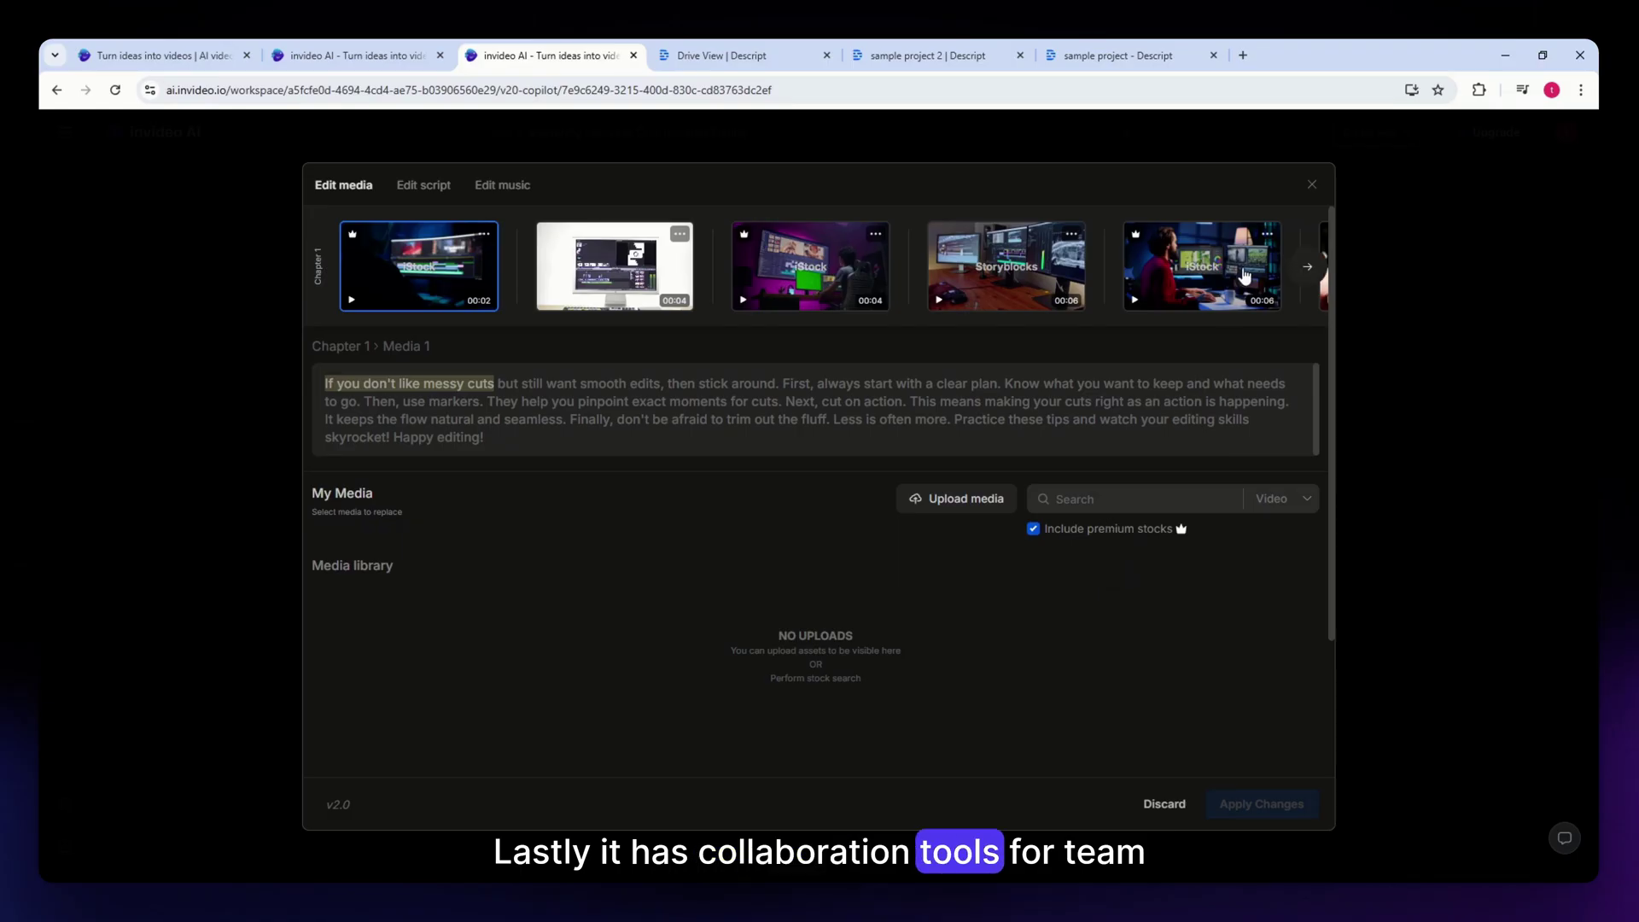
{"action": "left_click", "coordinate": [1312, 186]}
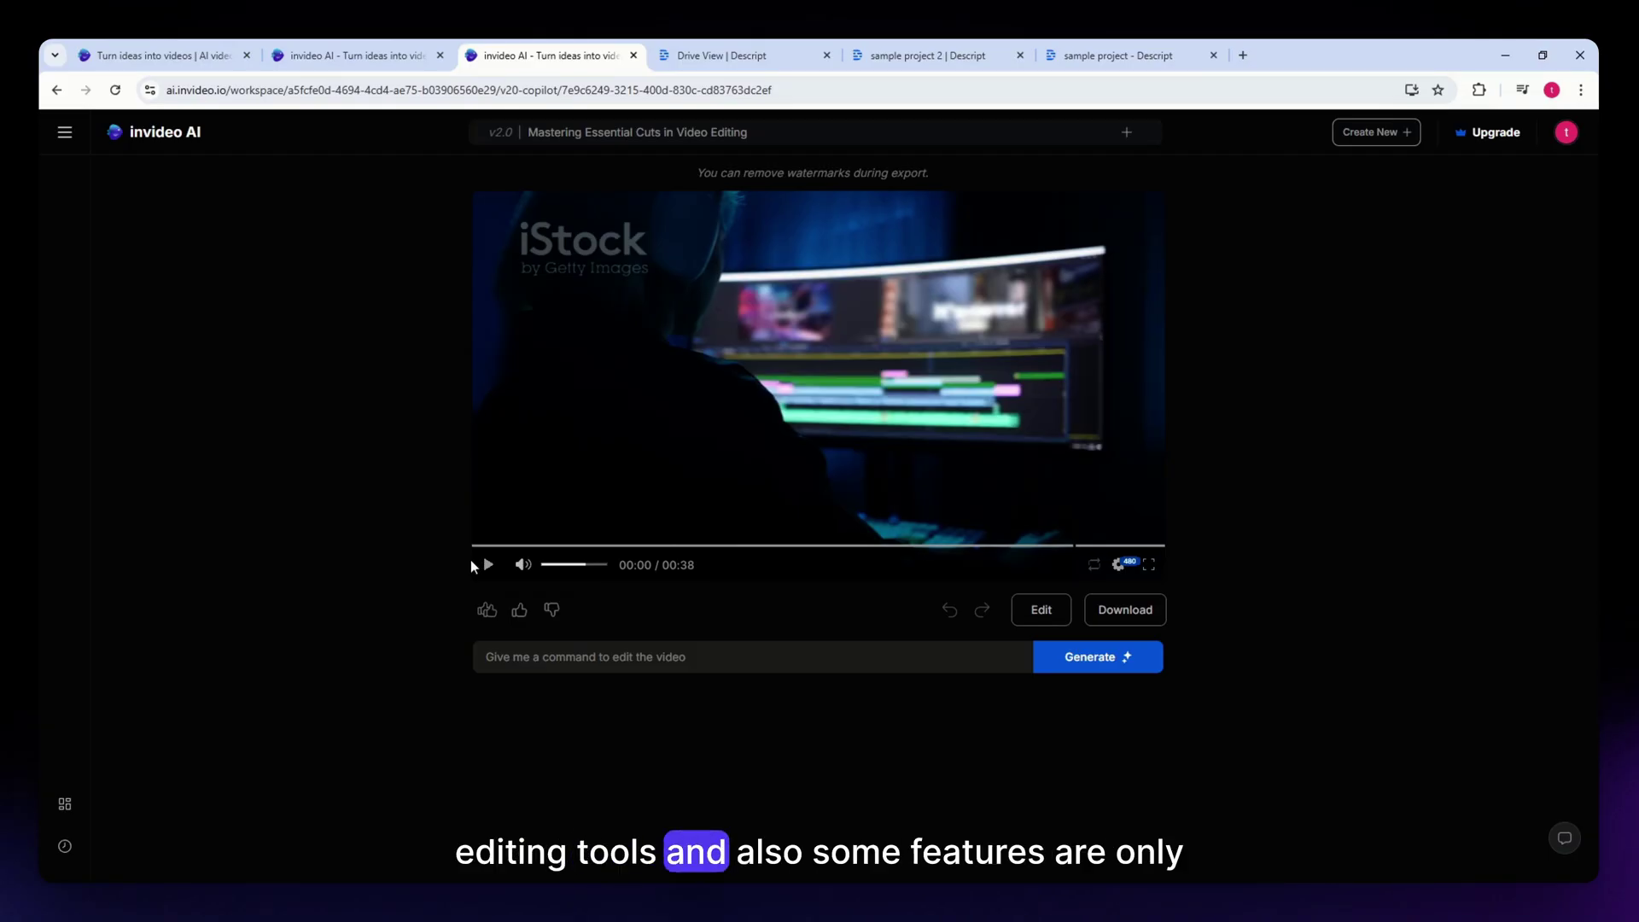
{"action": "left_click", "coordinate": [1489, 139]}
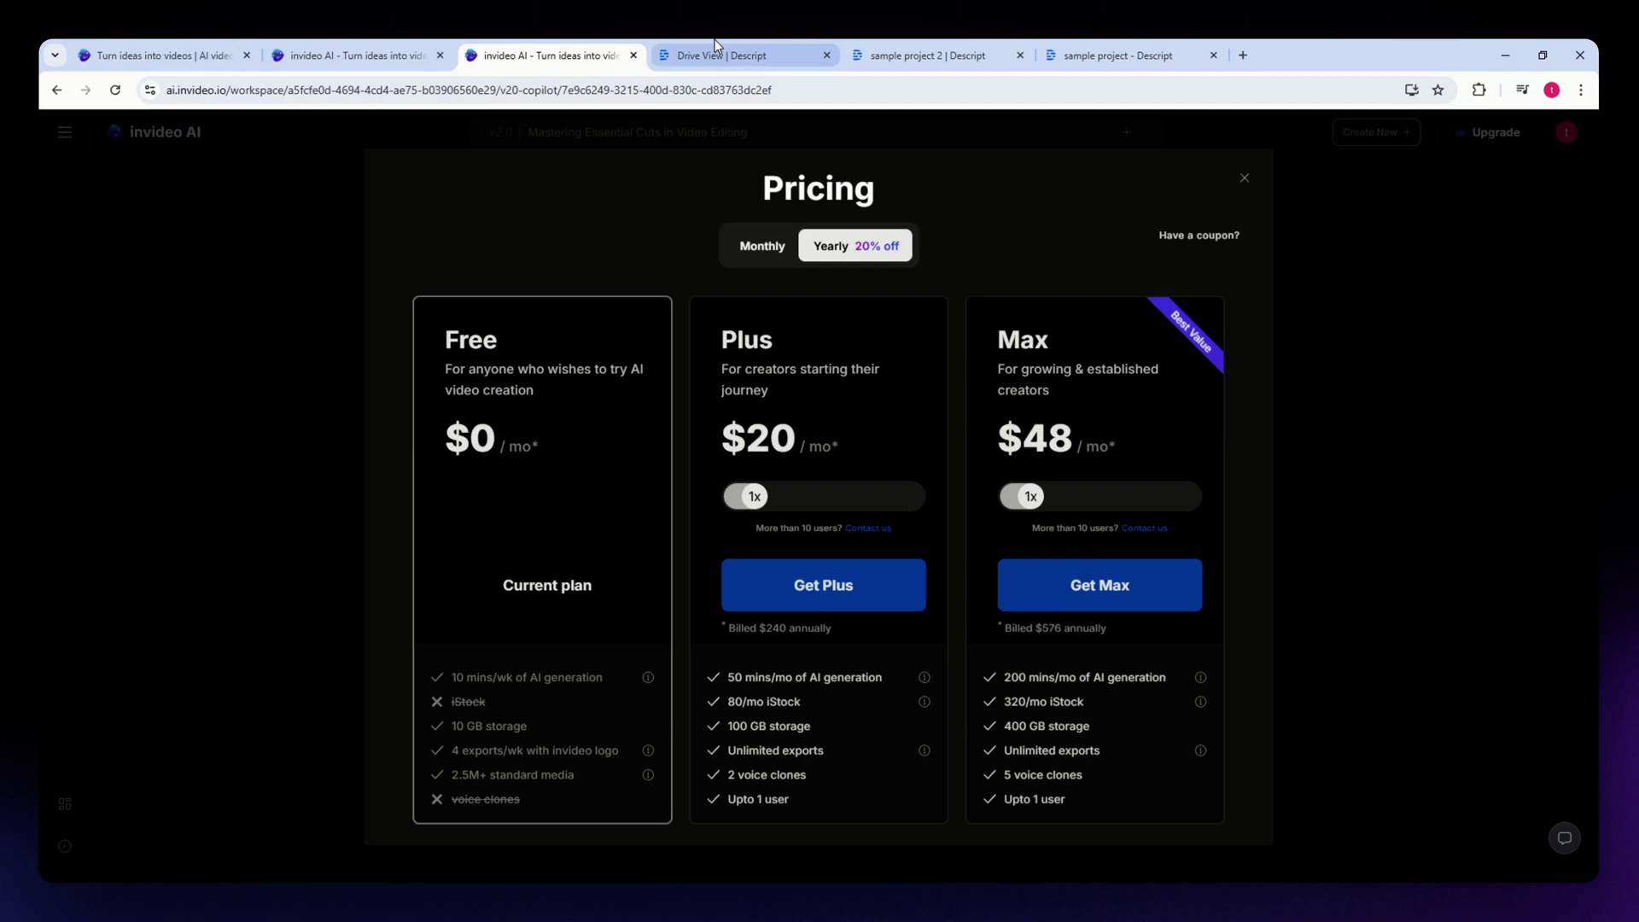
{"action": "left_click", "coordinate": [746, 51]}
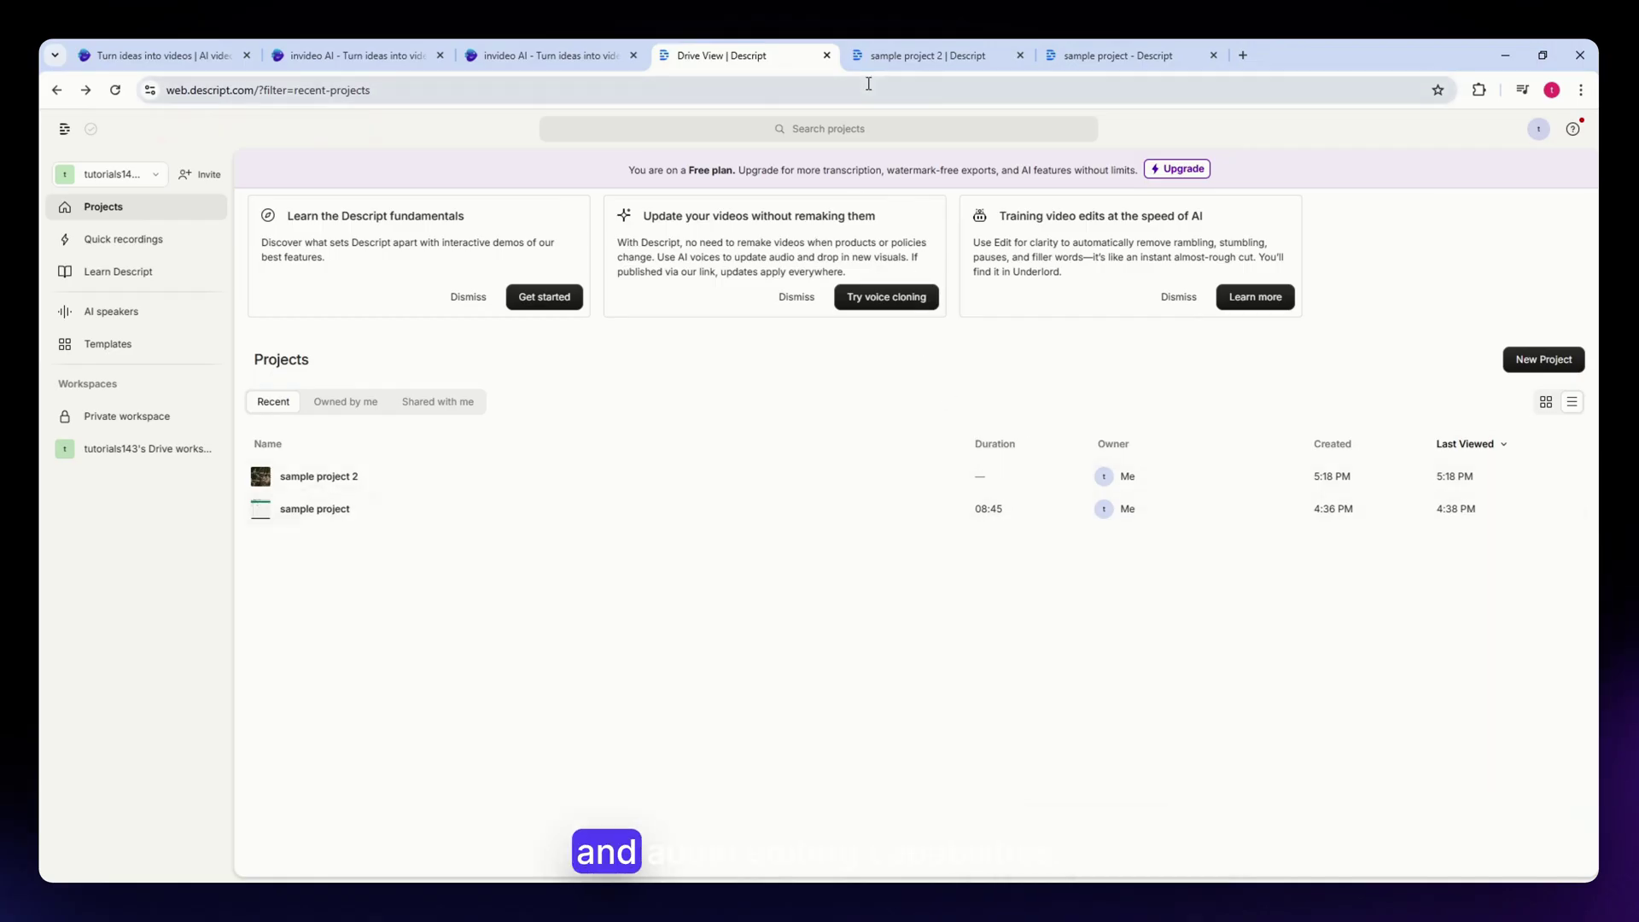
Bring up Descript's sample project 2 showing its 720p web-link publish settings.
{"action": "left_click", "coordinate": [939, 55]}
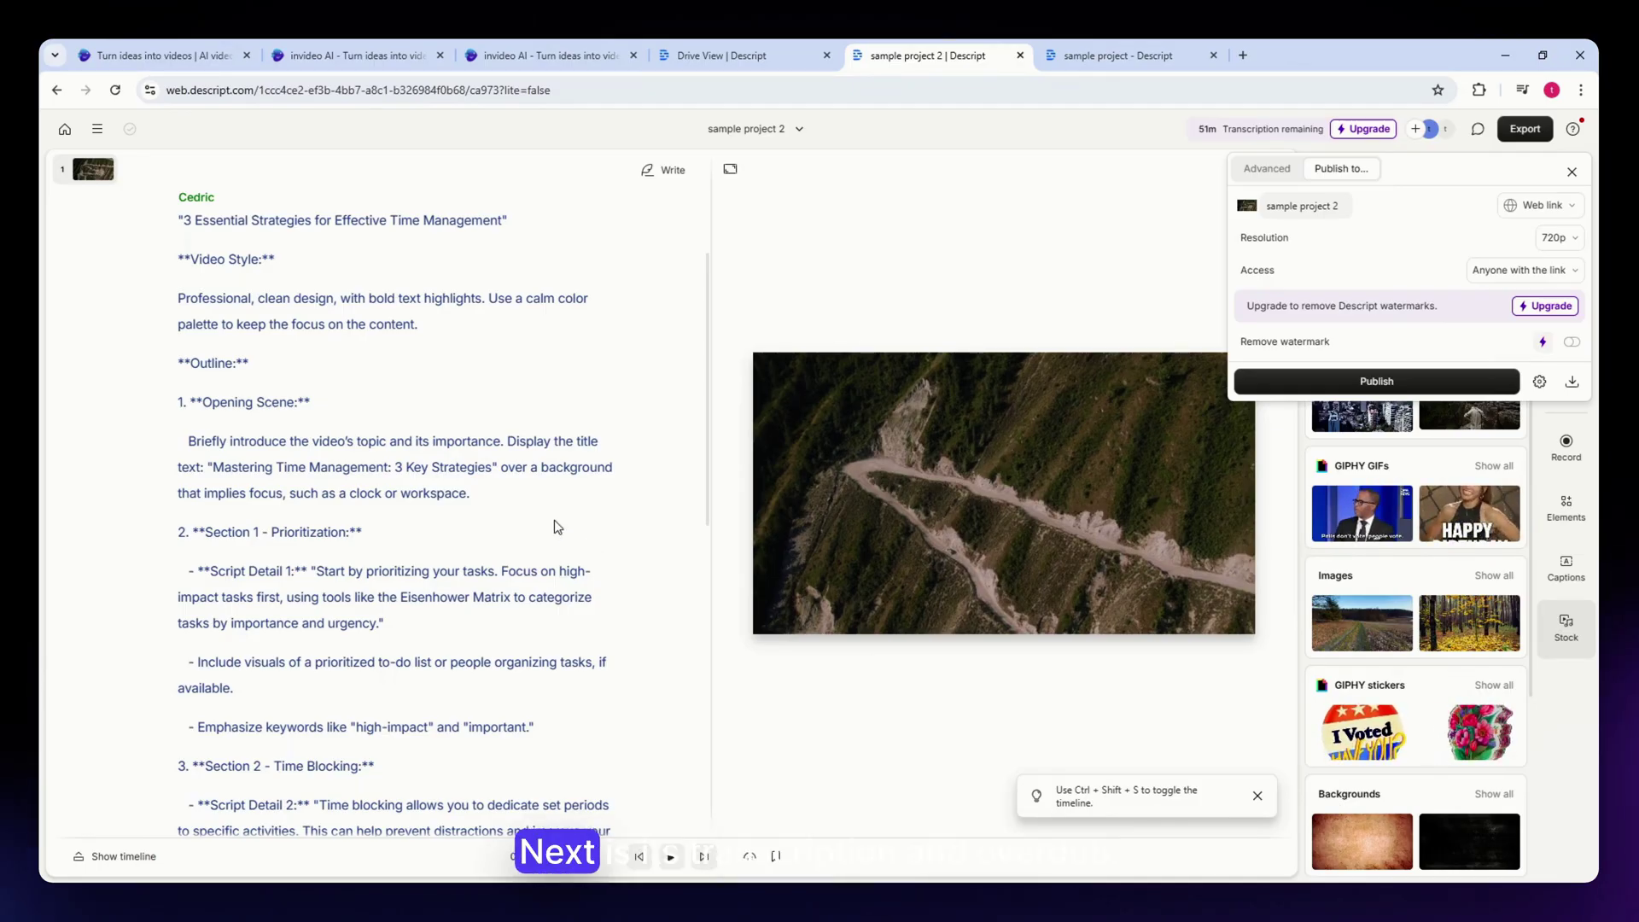
Switch to the 08:45 sample project and scroll its ClickUp-versus-Airtable script to the pricing part.
{"action": "left_click", "coordinate": [1103, 53]}
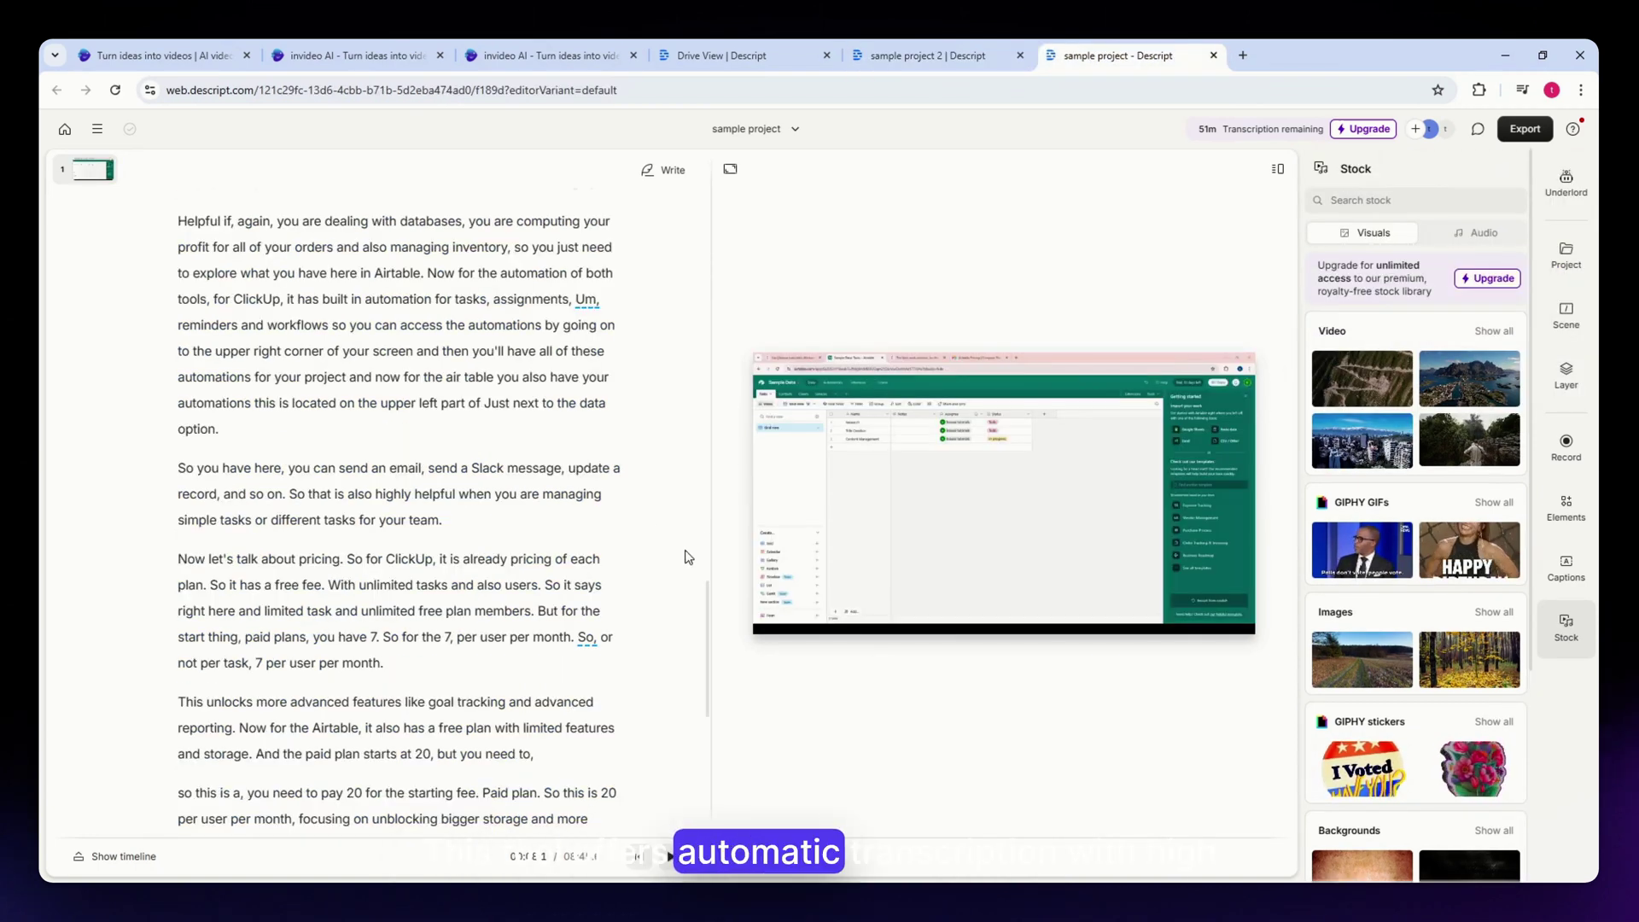
{"action": "scroll", "coordinate": [457, 514], "scroll_direction": "down", "scroll_amount": 1}
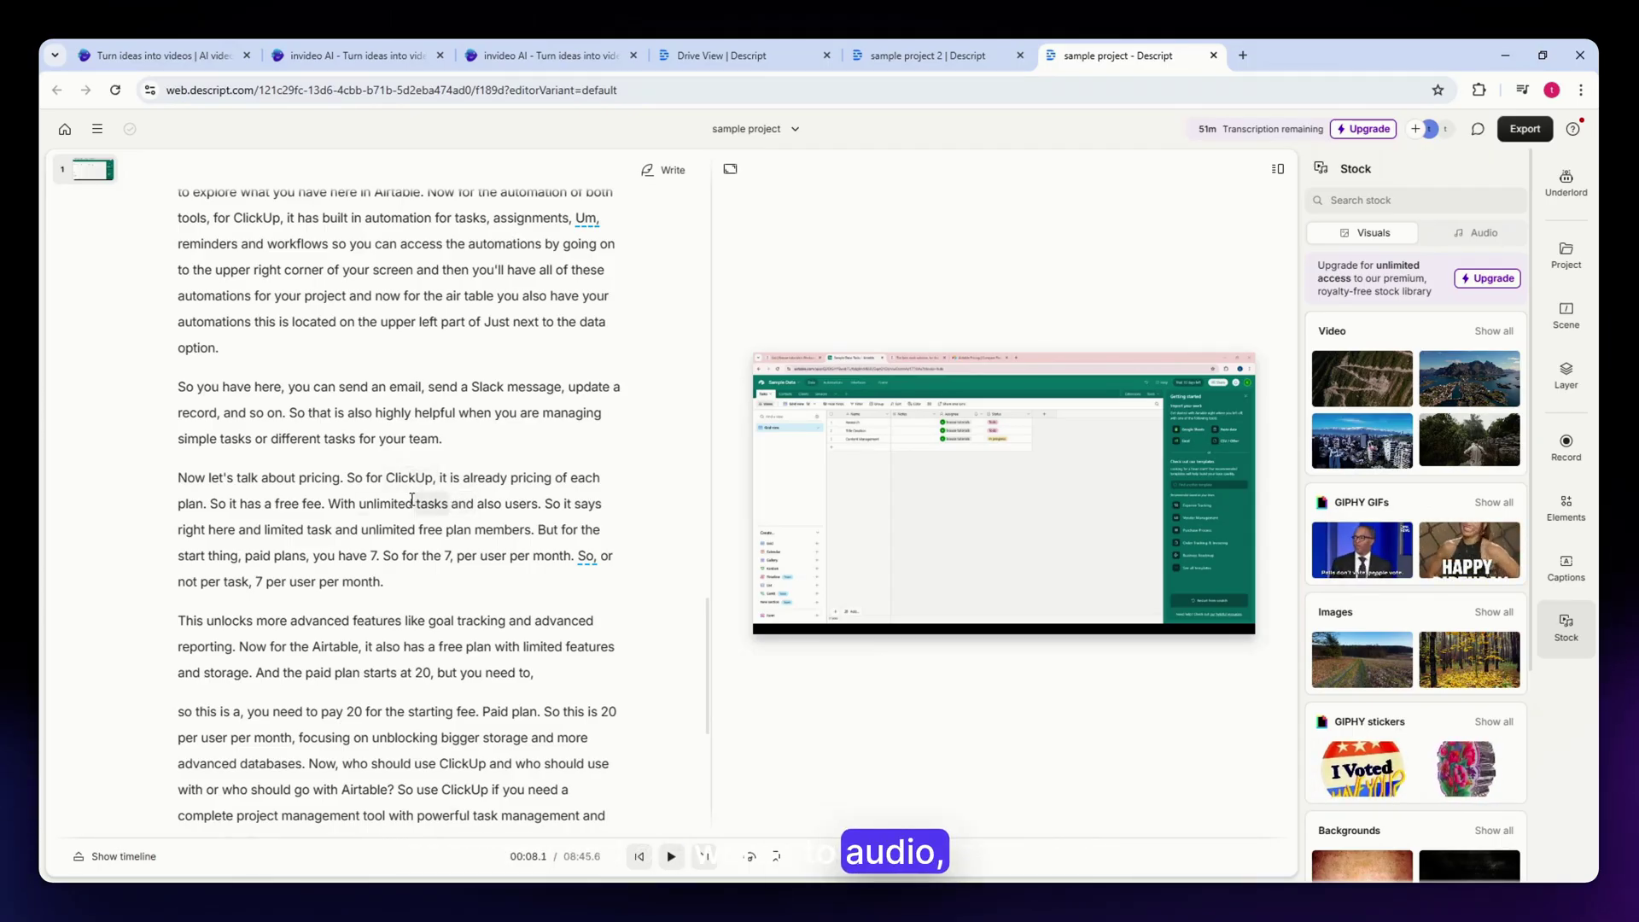
{"action": "scroll", "coordinate": [412, 499], "scroll_direction": "down", "scroll_amount": 3}
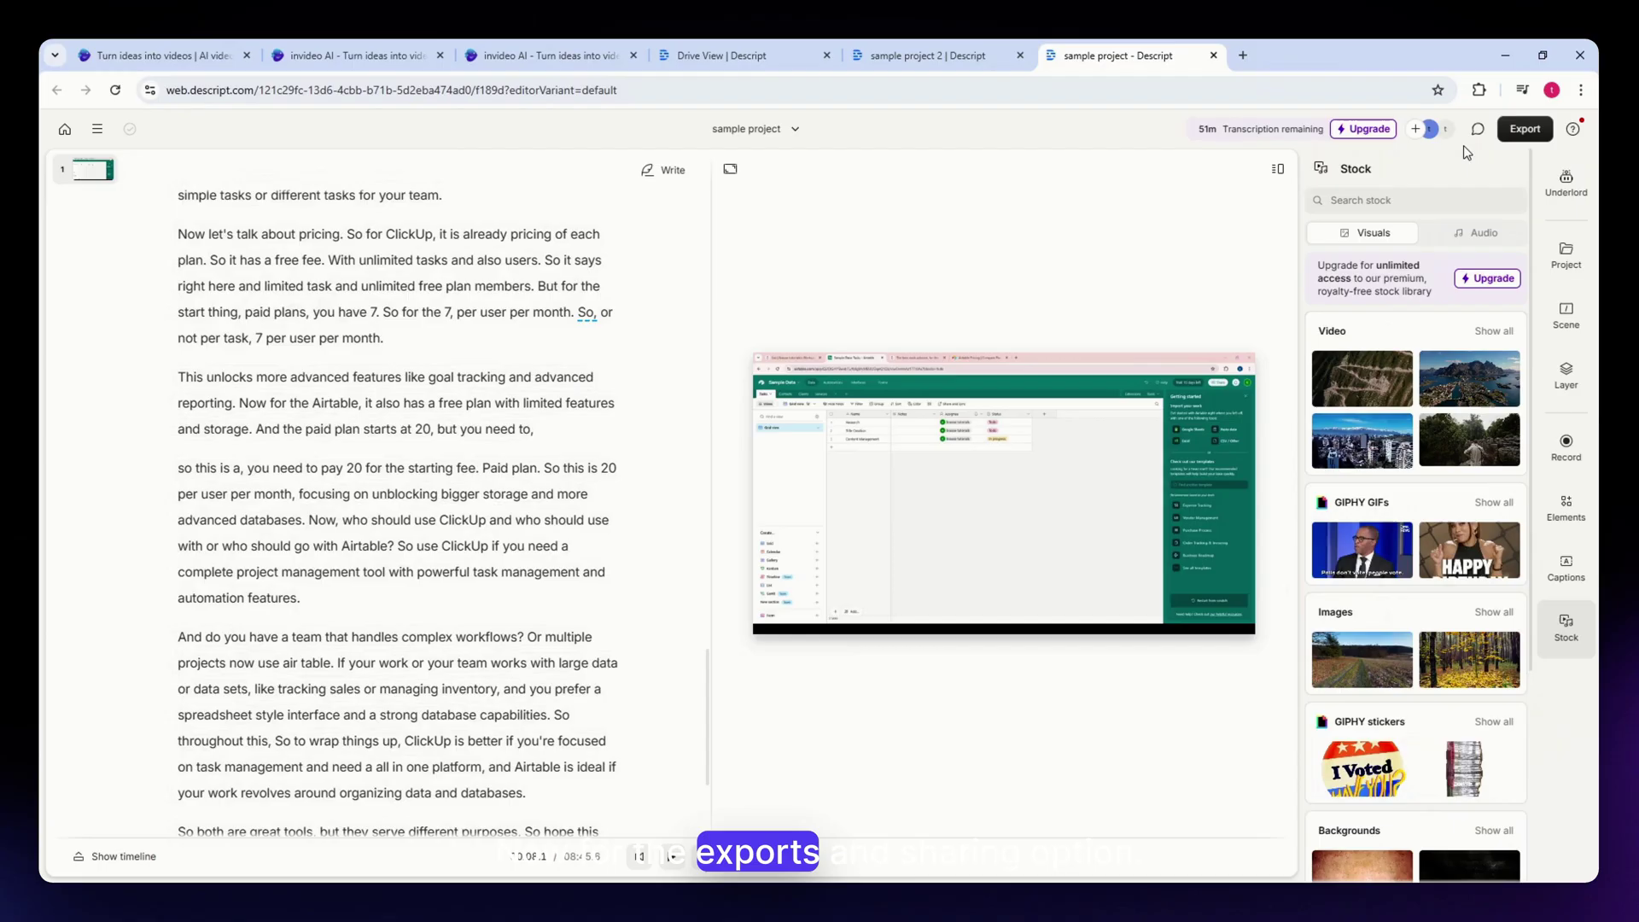
Show the sample project's Publish panel, then switch back to sample project 2.
{"action": "left_click", "coordinate": [1524, 129]}
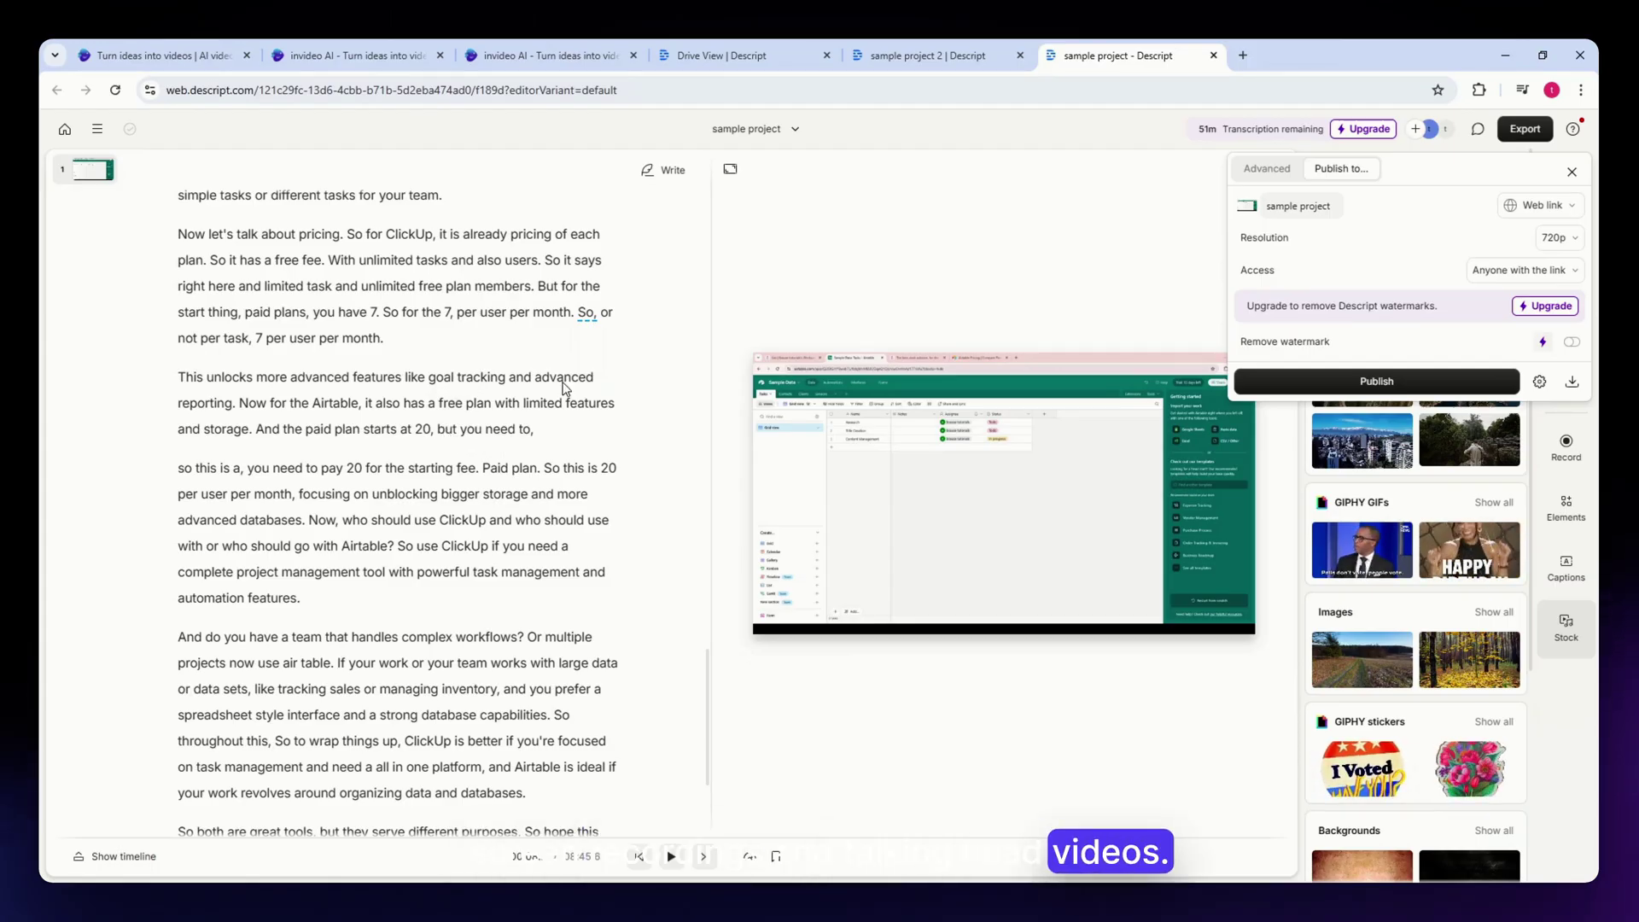
{"action": "left_click", "coordinate": [950, 41]}
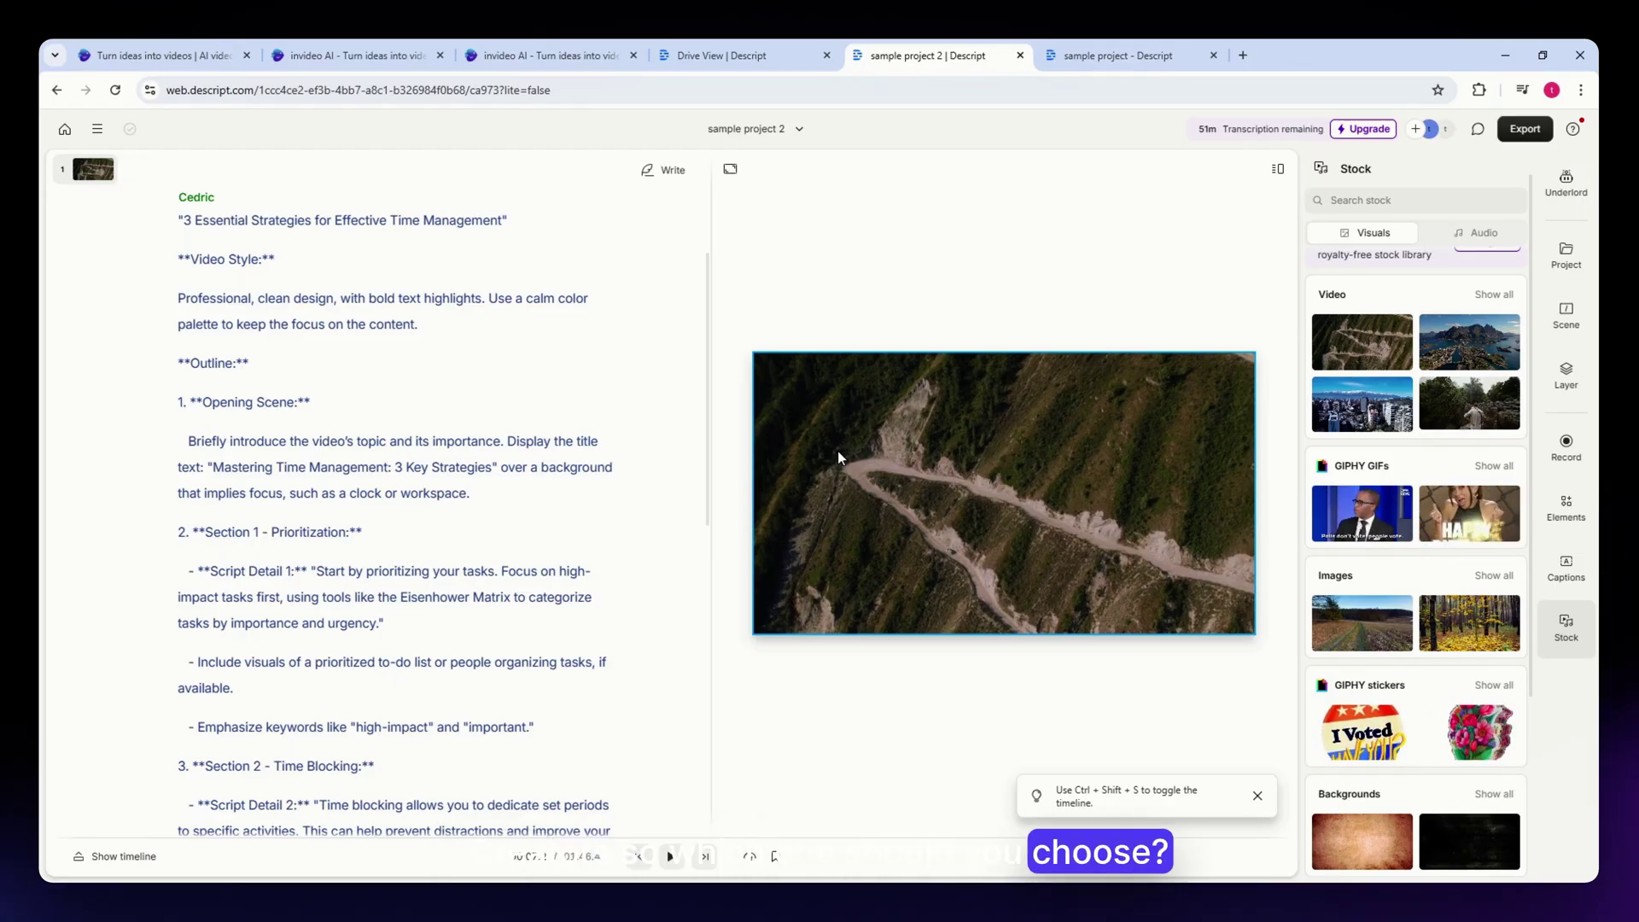
Glance at the Pack Like a Pro video and invideo pricing, then return to Descript projects.
{"action": "left_click", "coordinate": [324, 55]}
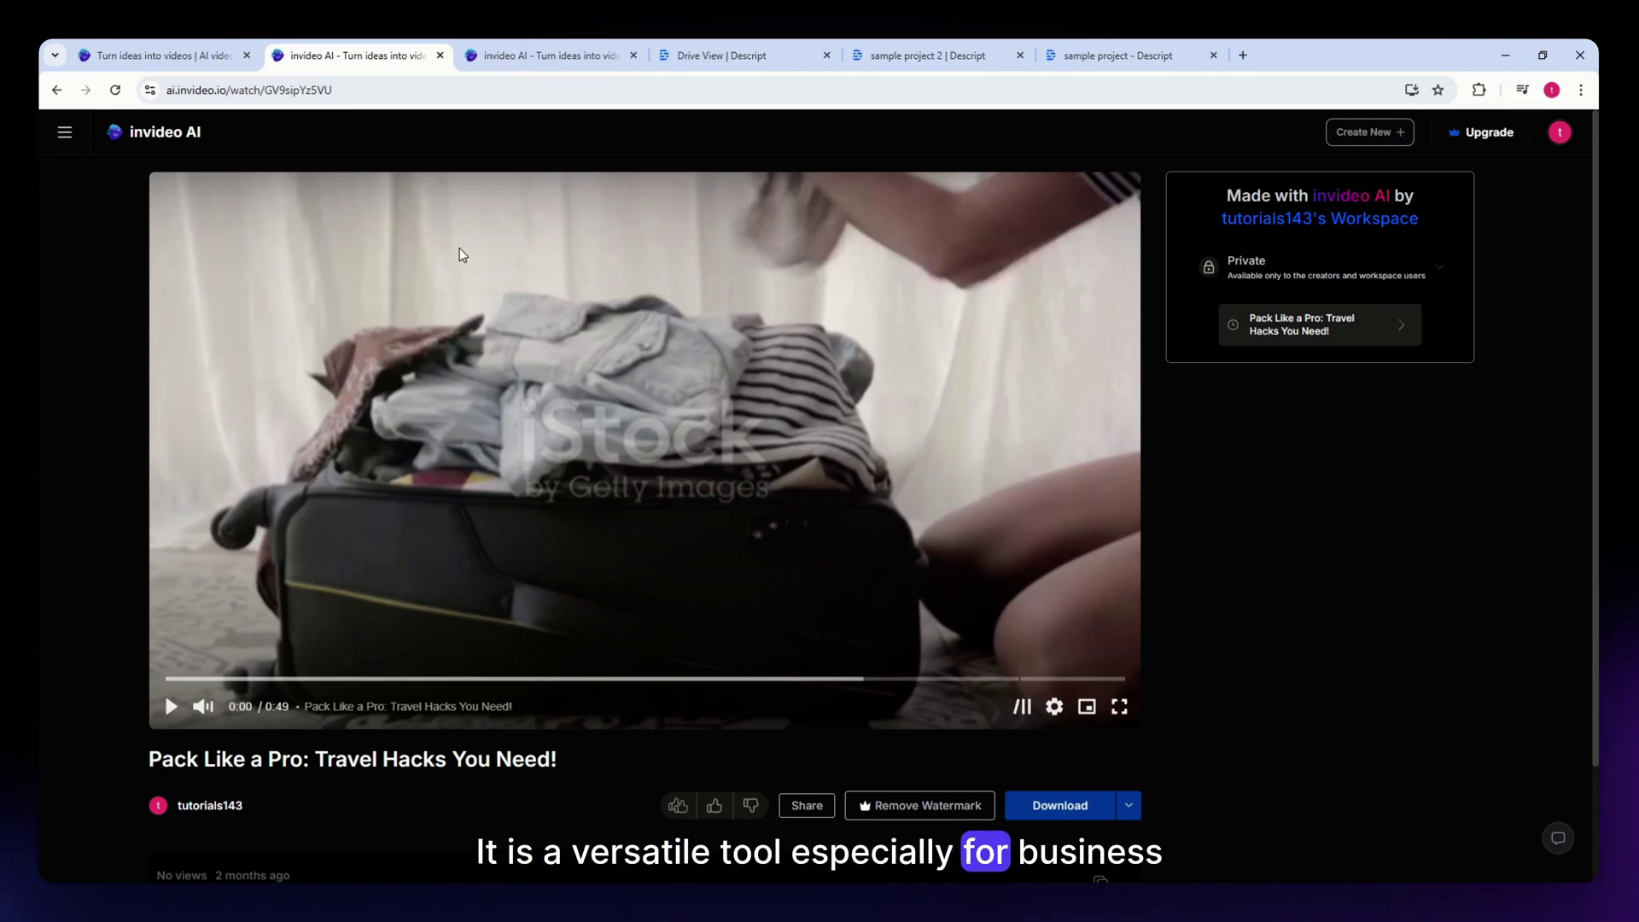
{"action": "left_click", "coordinate": [517, 45]}
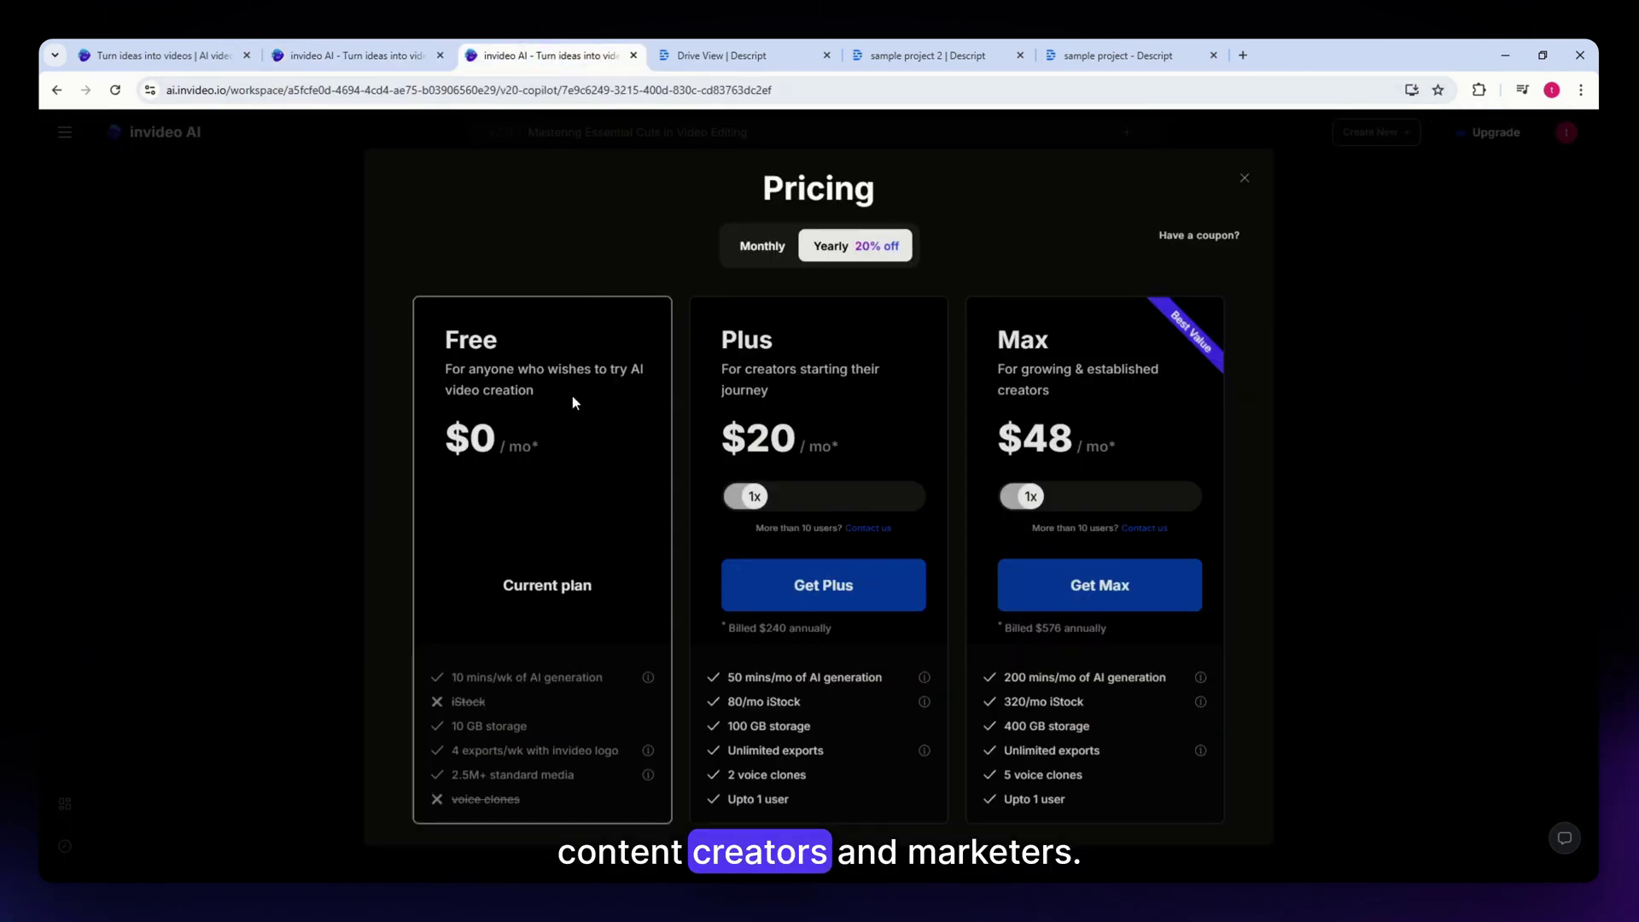
{"action": "left_click", "coordinate": [203, 43]}
{"action": "left_click", "coordinate": [768, 52]}
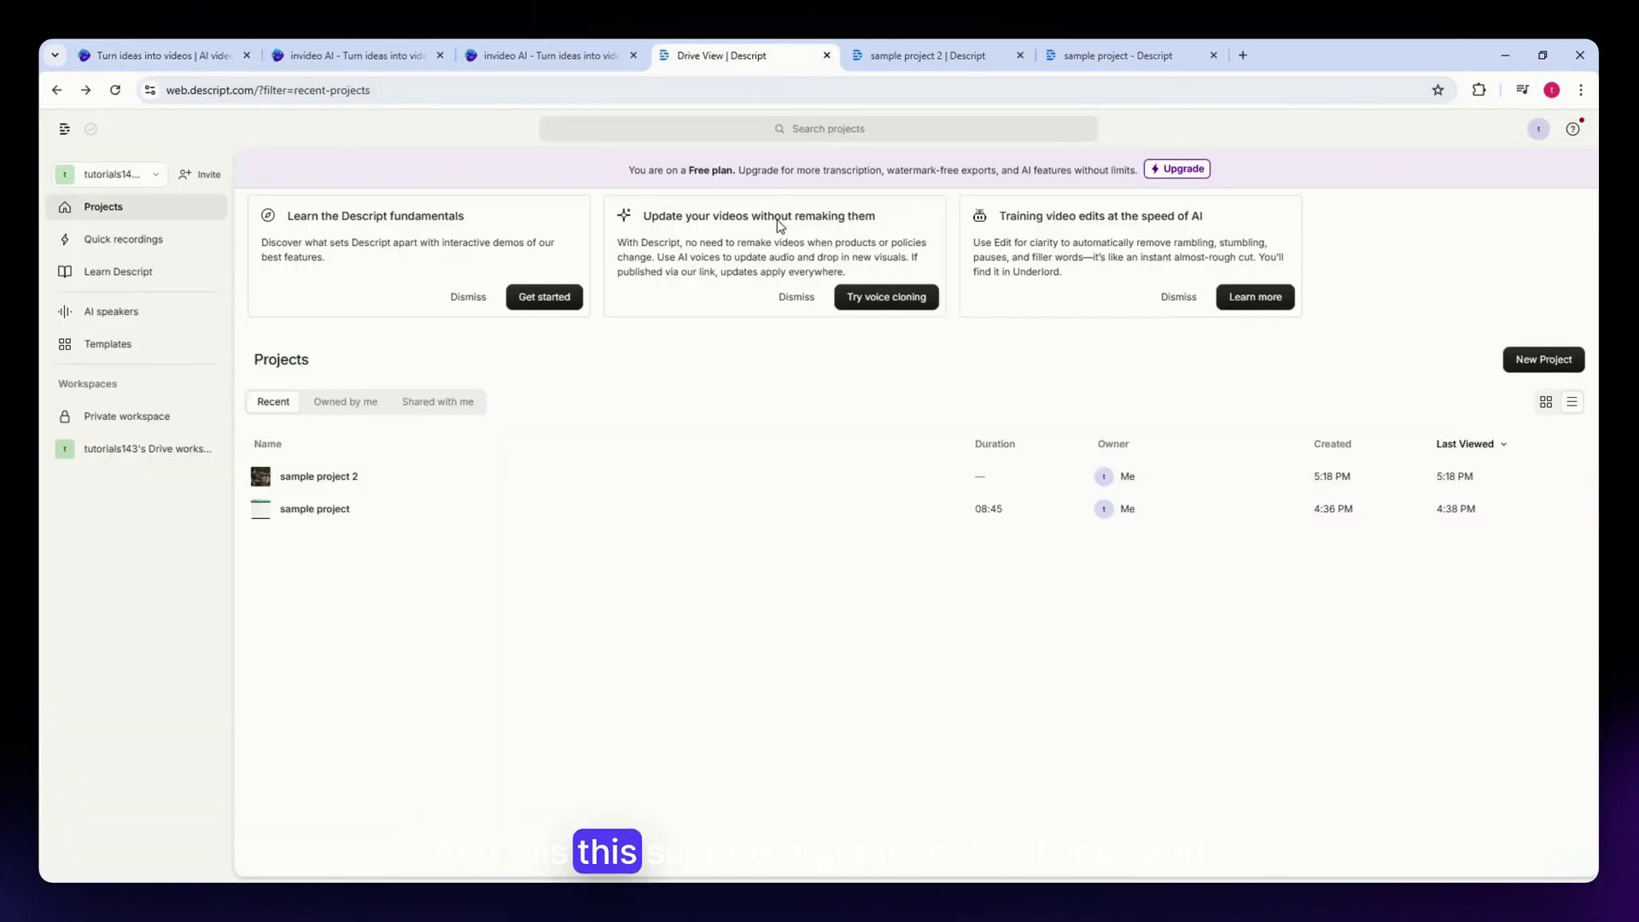
Pass through sample project 2 to the 08:45 sample project and dismiss its Publish popup.
{"action": "left_click", "coordinate": [942, 59]}
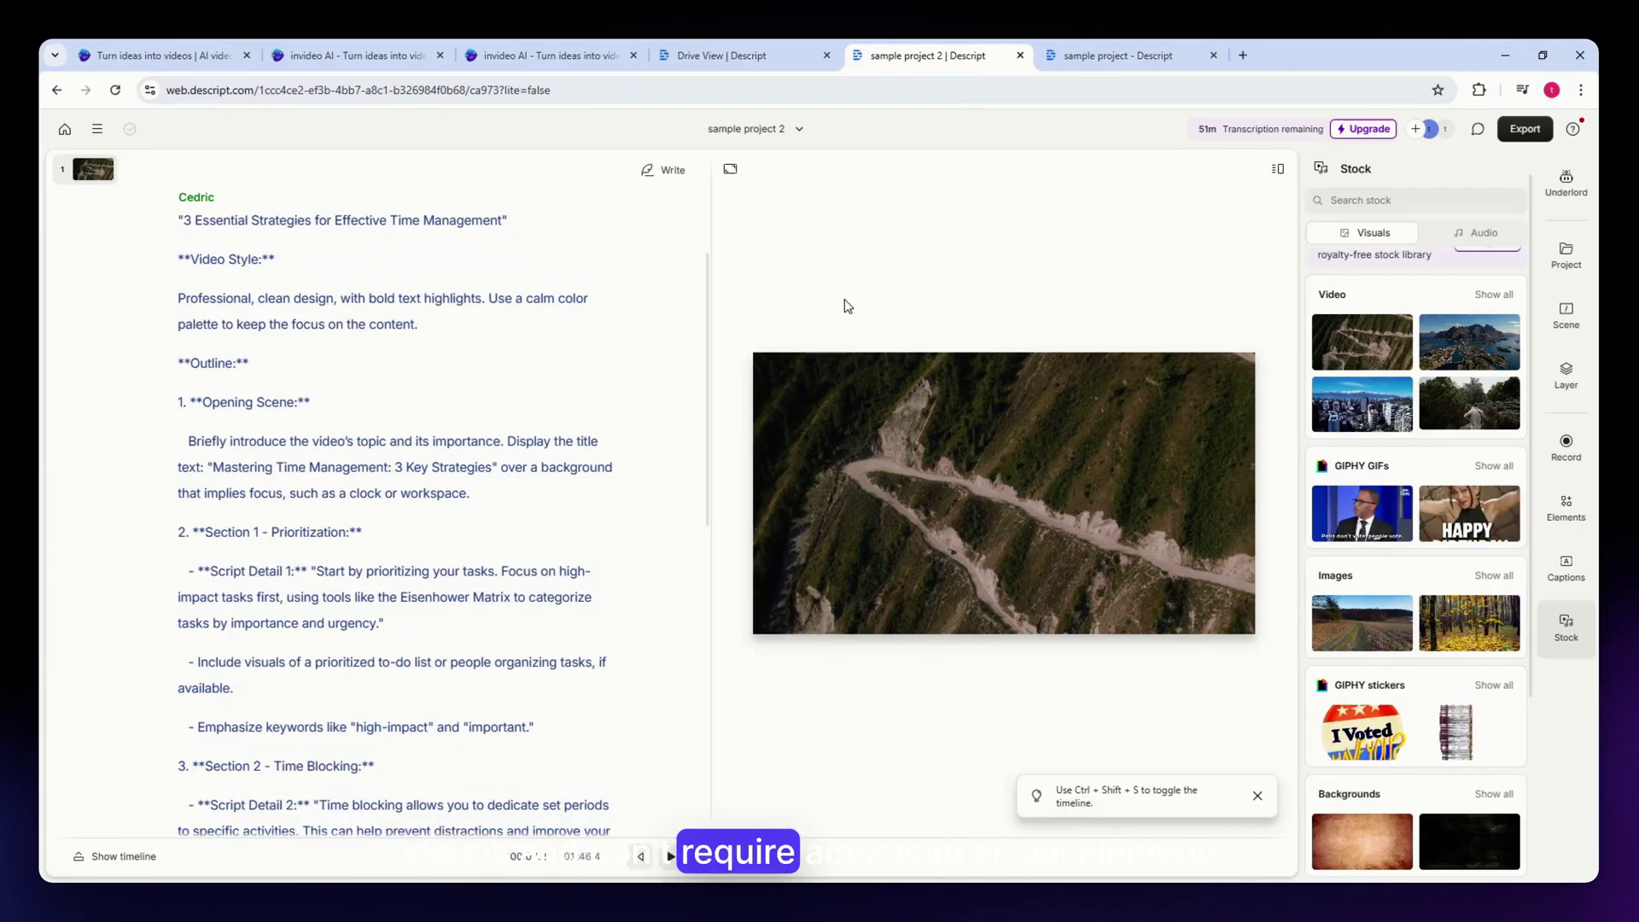
{"action": "left_click", "coordinate": [1133, 53]}
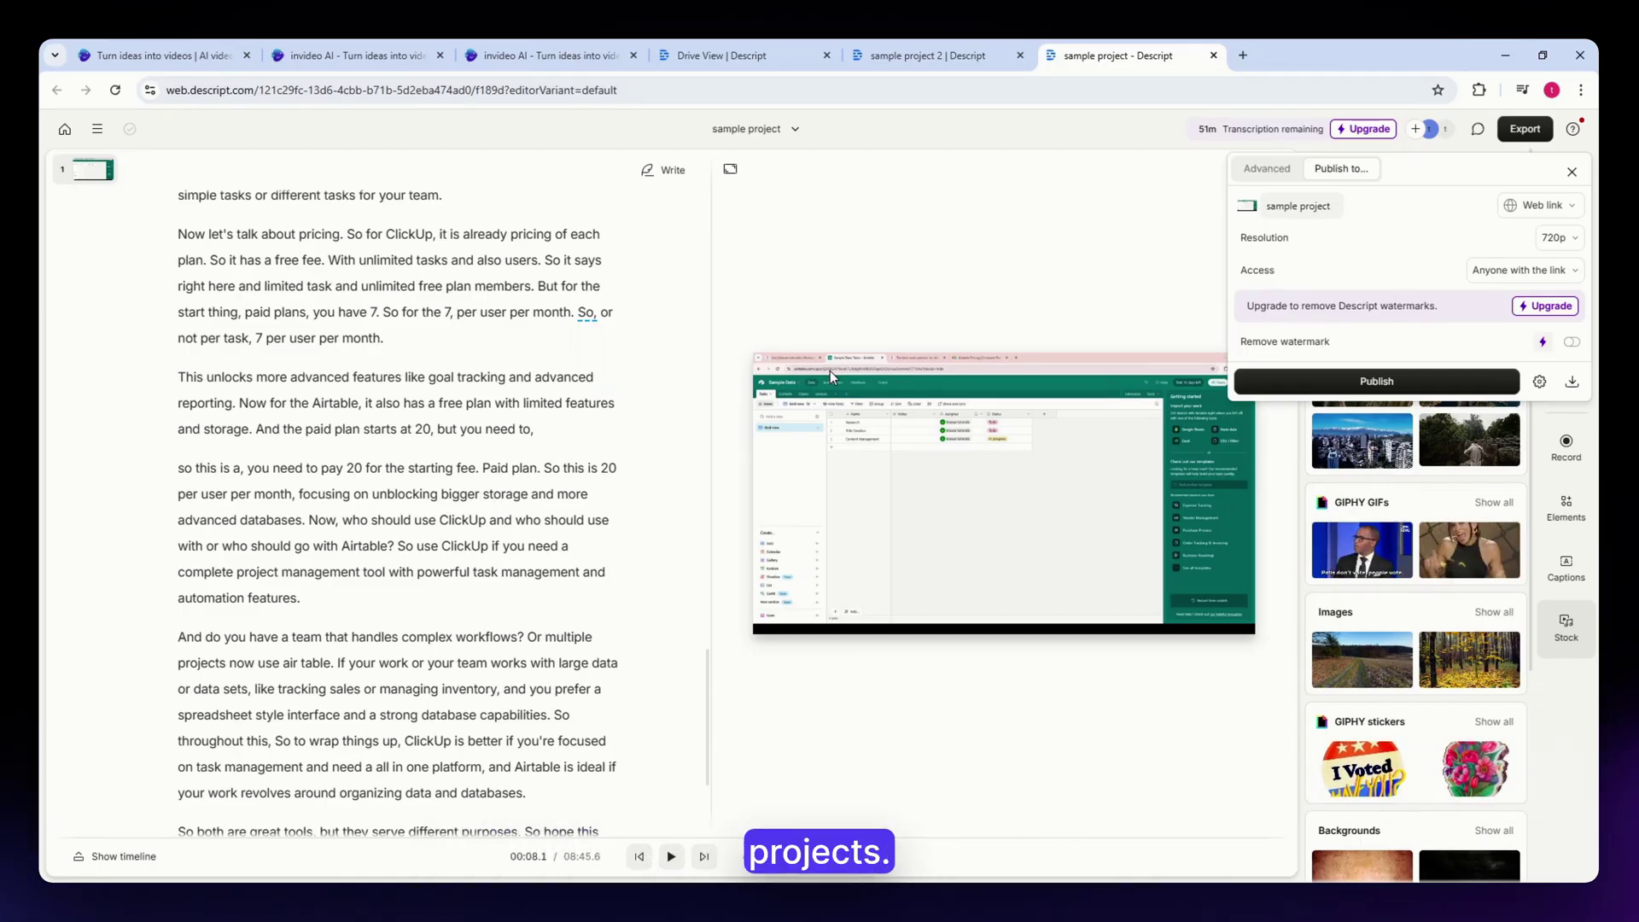
{"action": "key", "text": "Escape"}
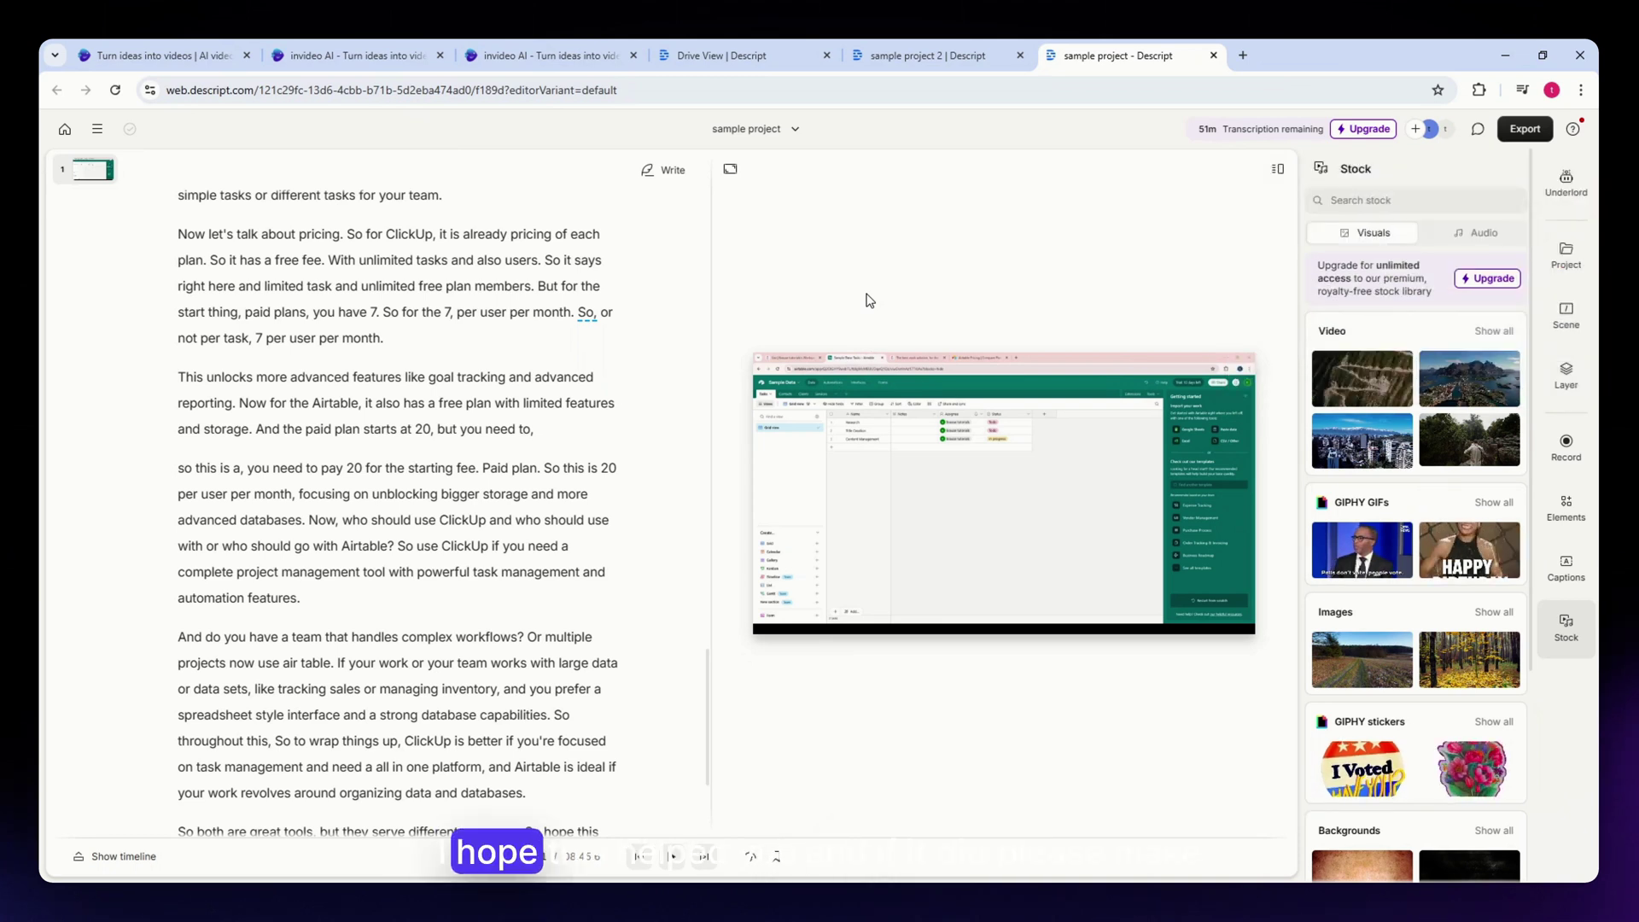